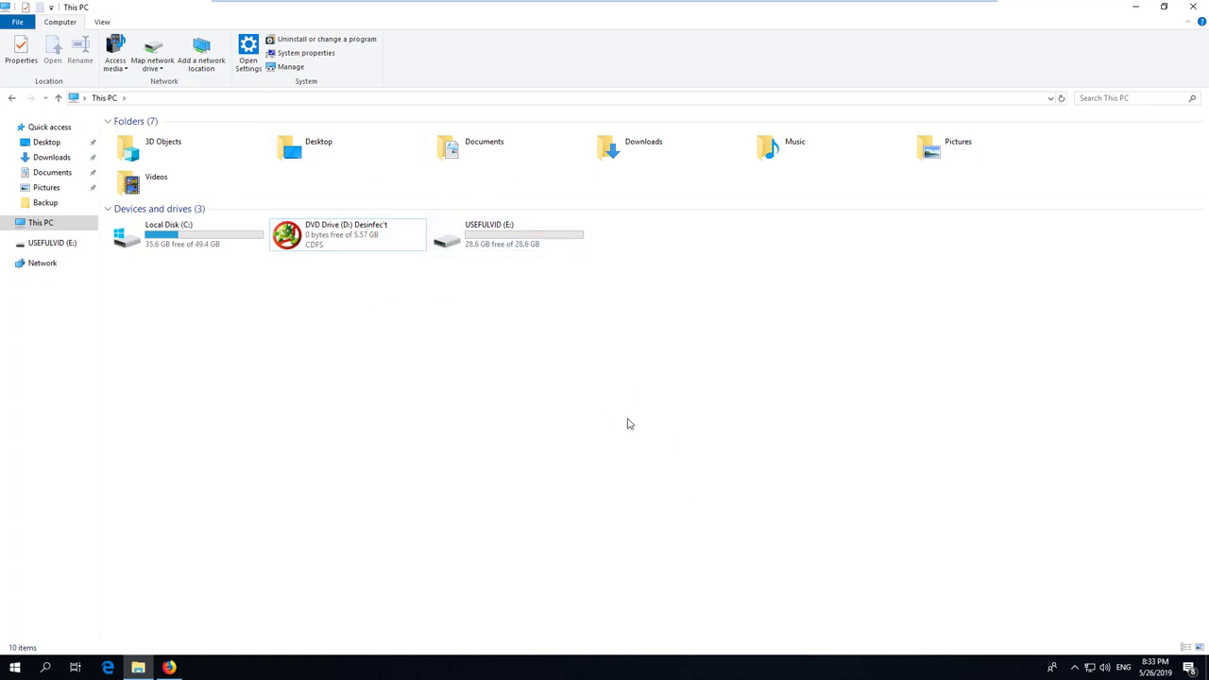
Step: Run Desinfect2USB_64_Bit.exe from the Desinfec't DVD, allow it, accept the terms and confirm that only the target USB stick is attached
{"action": "right_click", "coordinate": [360, 233]}
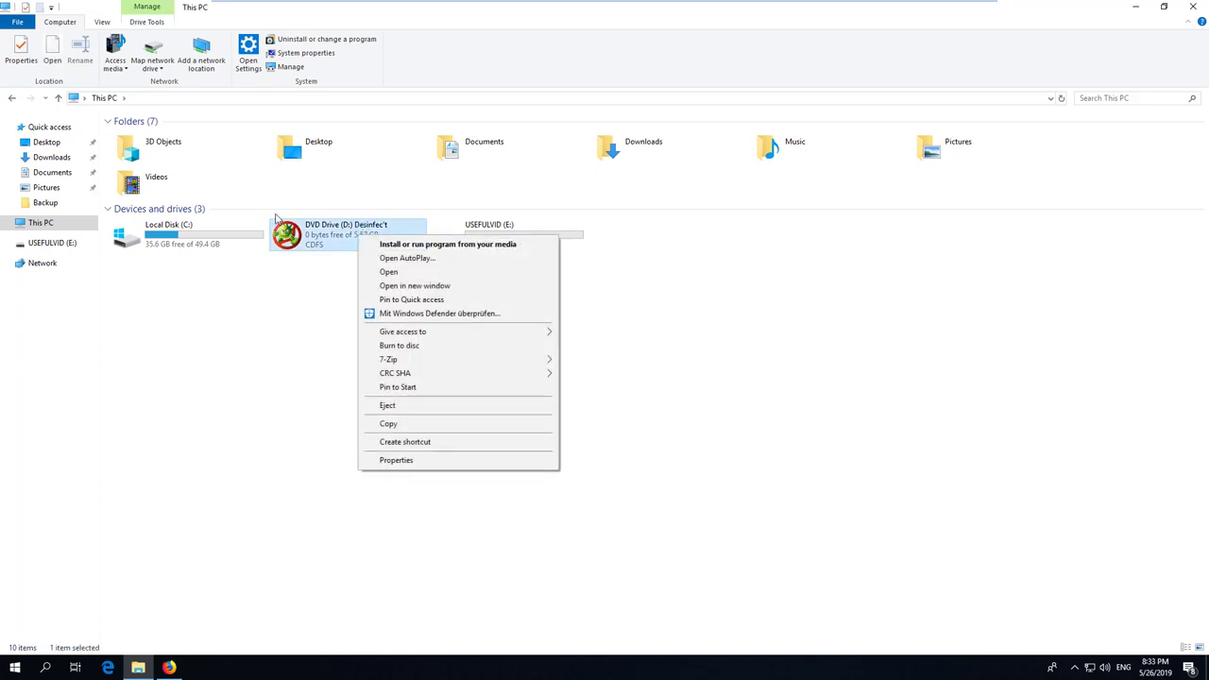
{"action": "left_click", "coordinate": [388, 271]}
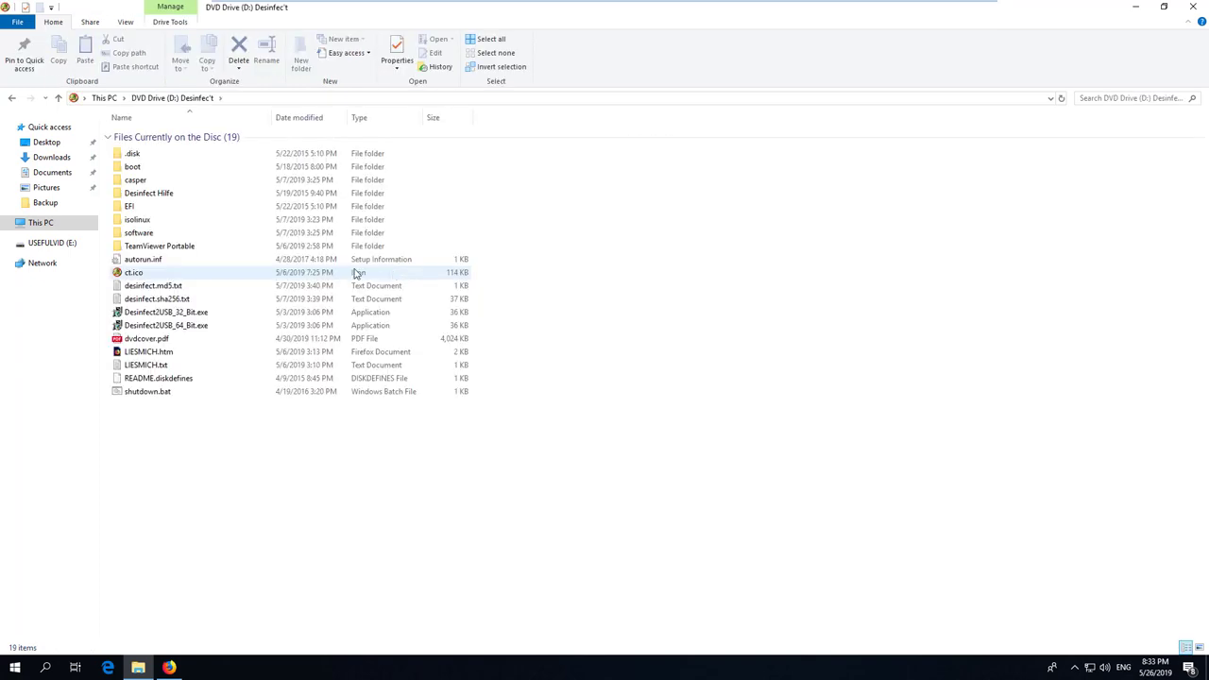
{"action": "double_click", "coordinate": [189, 326]}
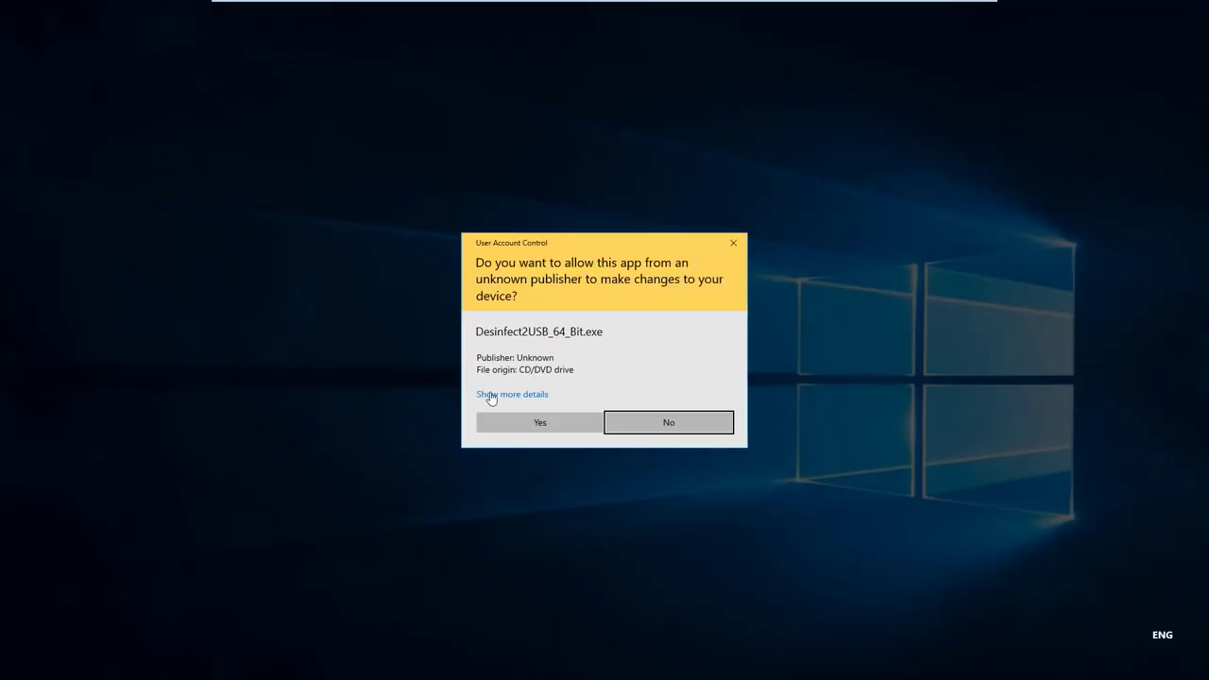
{"action": "left_click", "coordinate": [511, 422]}
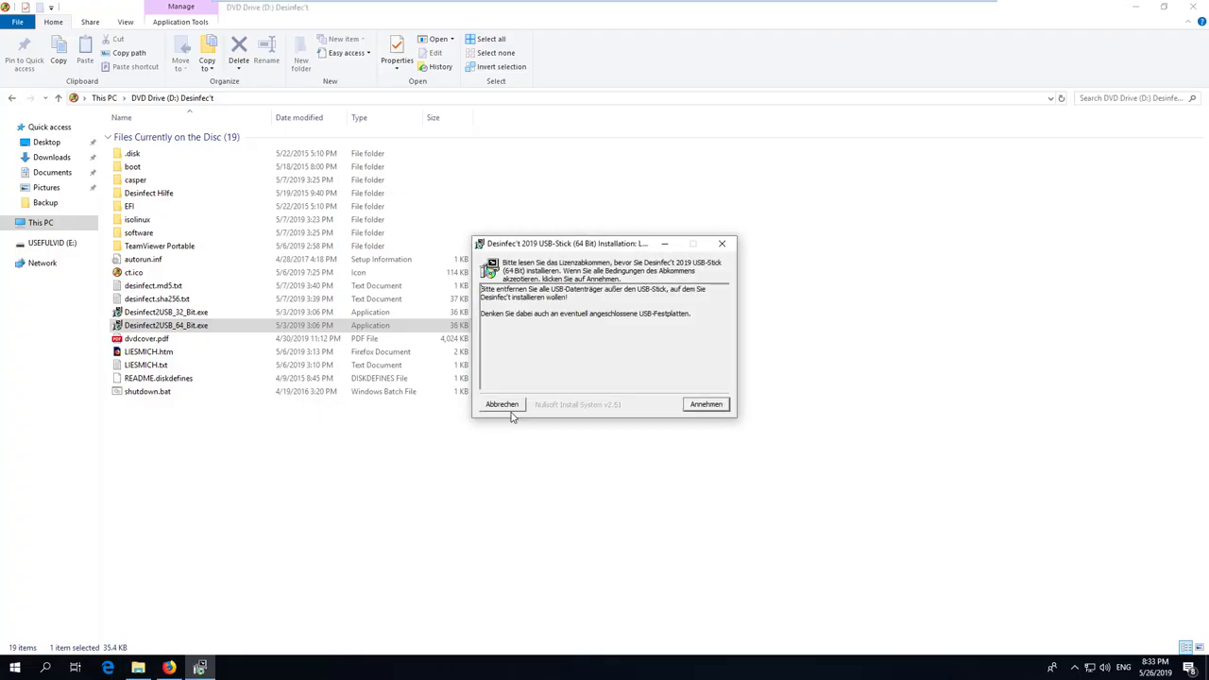
{"action": "left_click", "coordinate": [705, 405]}
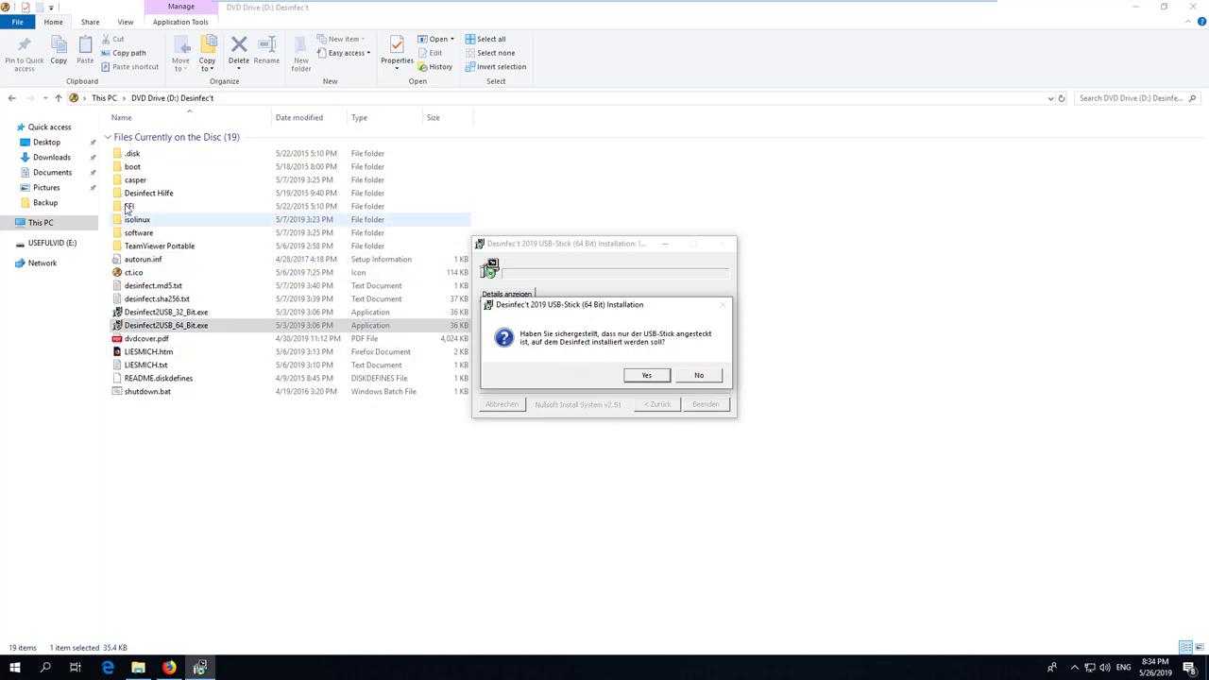
{"action": "left_click", "coordinate": [643, 376]}
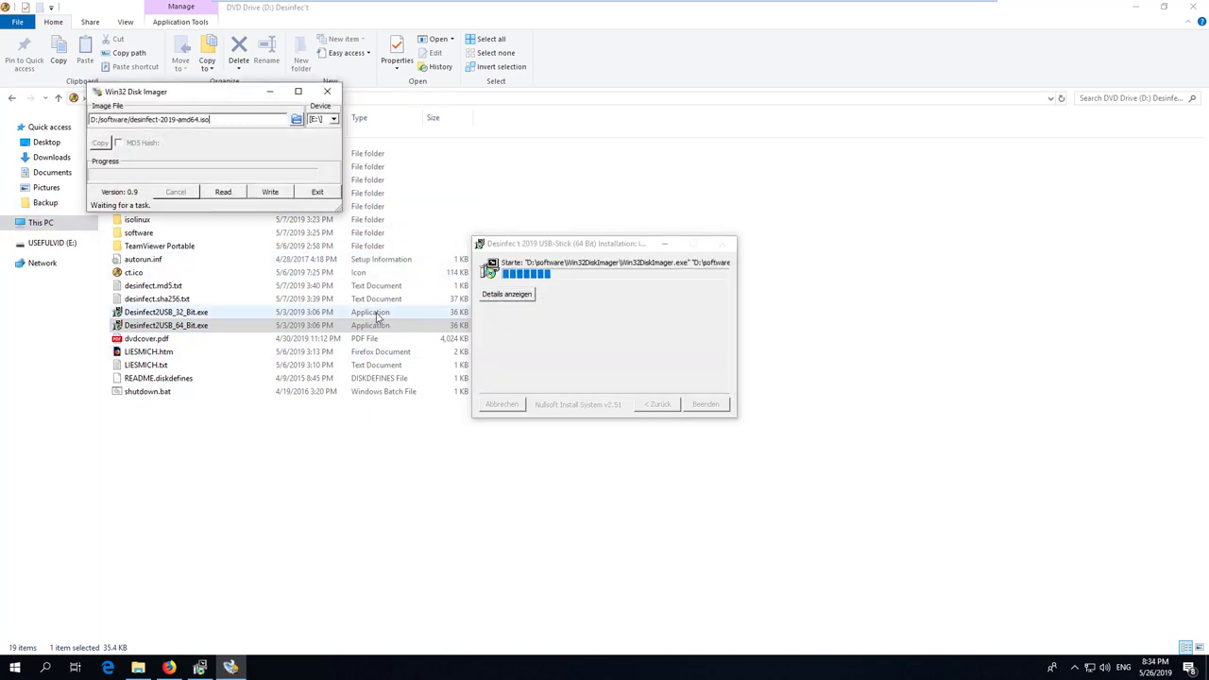
Step: Write the desinfect-2019-amd64.iso image to the USB stick on E: with Win32 Disk Imager, confirming the overwrite
{"action": "left_click_drag", "start_coordinate": [207, 88], "coordinate": [396, 211]}
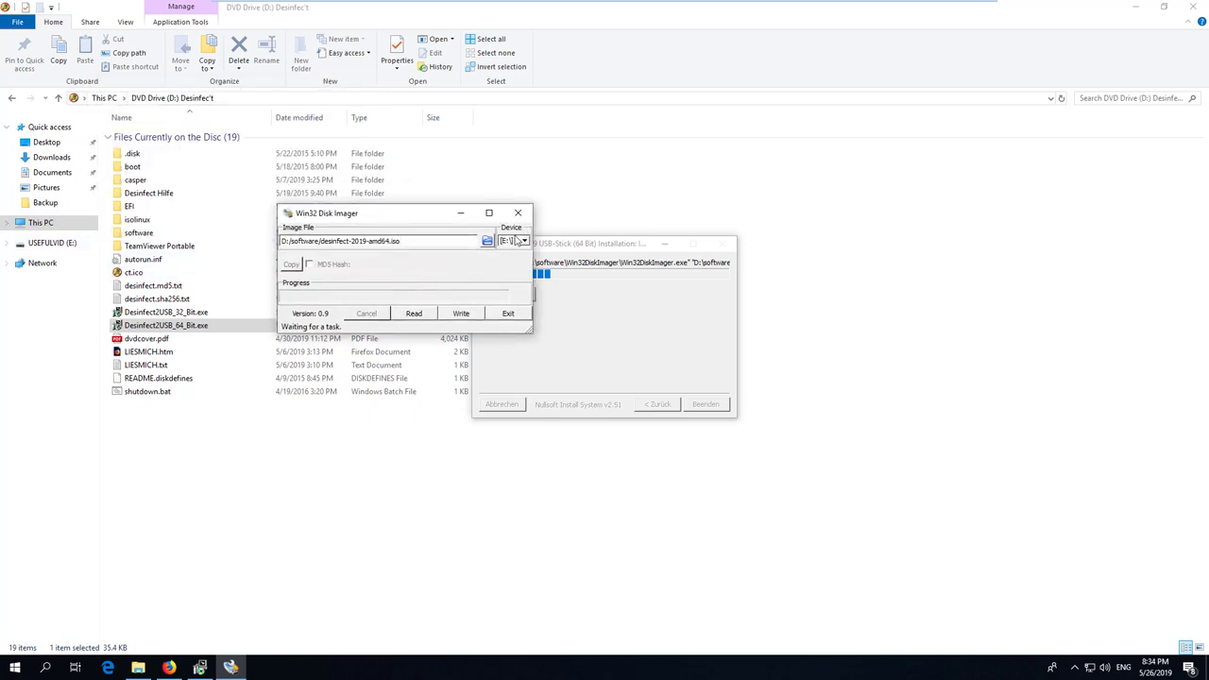
{"action": "left_click", "coordinate": [465, 315]}
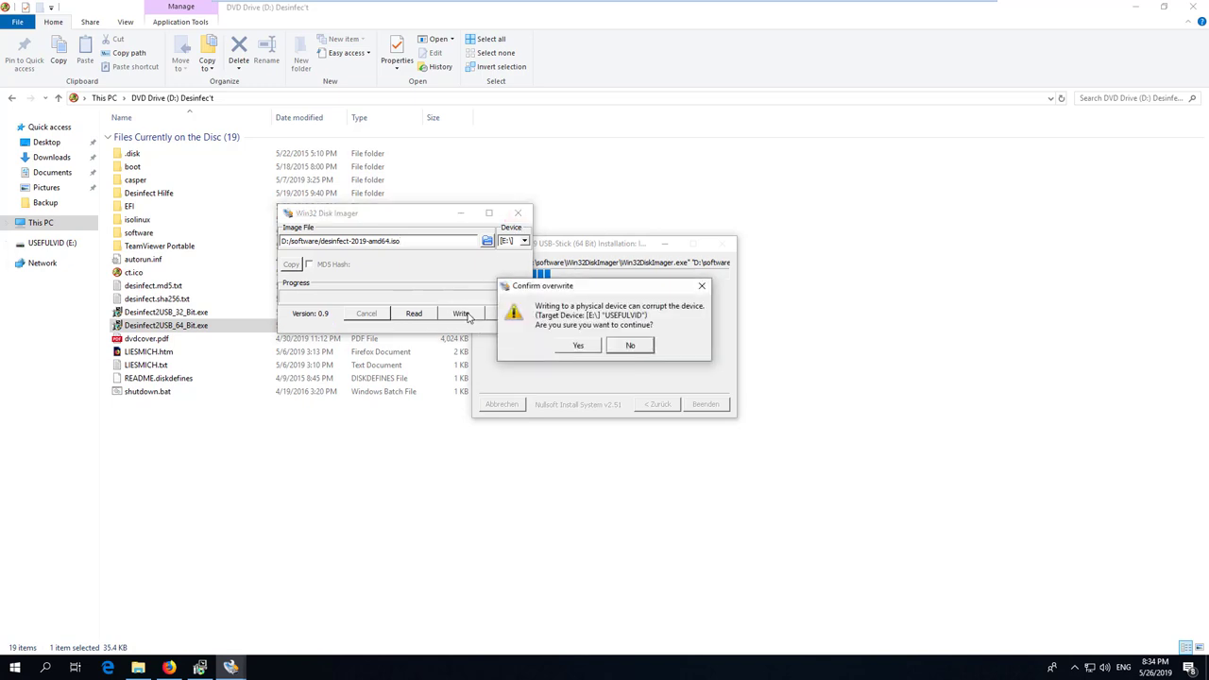
{"action": "left_click", "coordinate": [578, 345]}
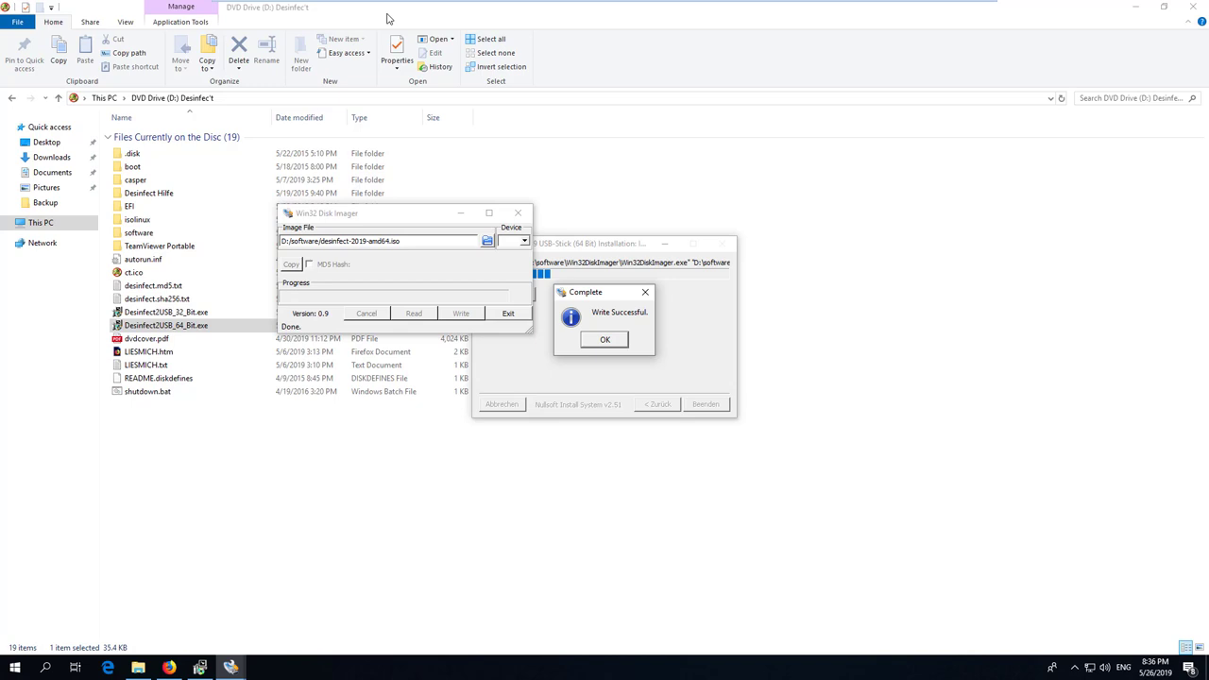
{"action": "left_click", "coordinate": [621, 344]}
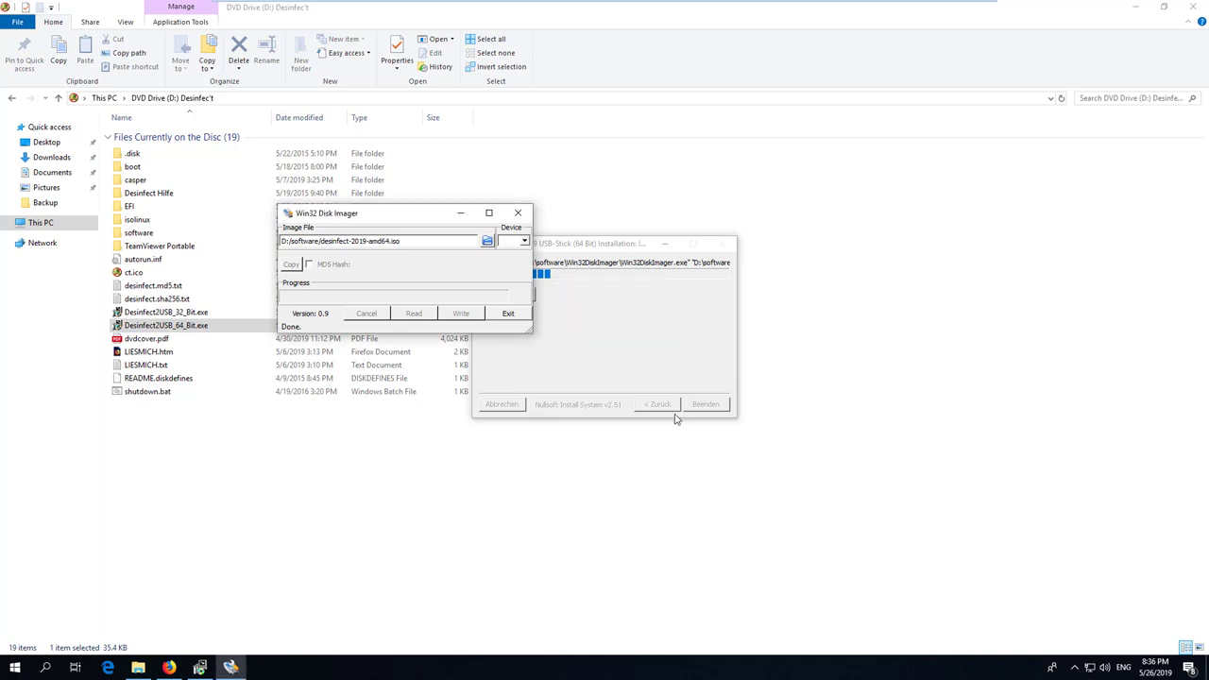
Step: Exit Win32 Disk Imager, decline the computer restart and finish the Desinfec't USB stick installer
{"action": "left_click", "coordinate": [518, 316]}
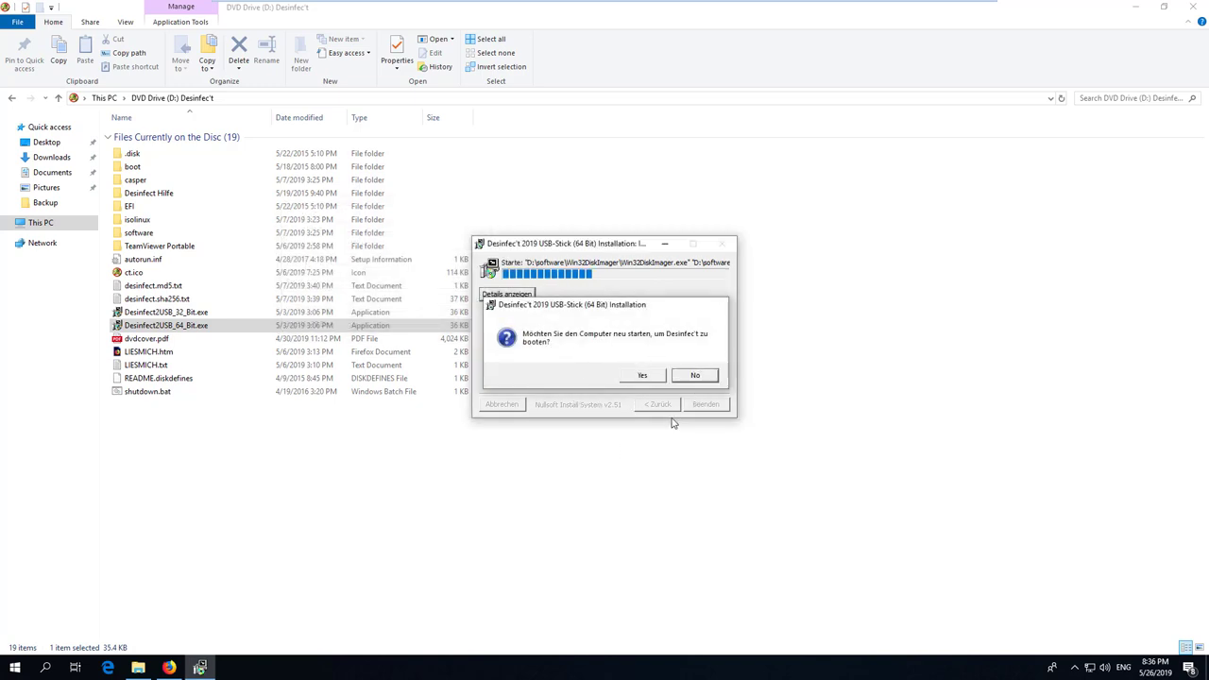
{"action": "left_click", "coordinate": [697, 376]}
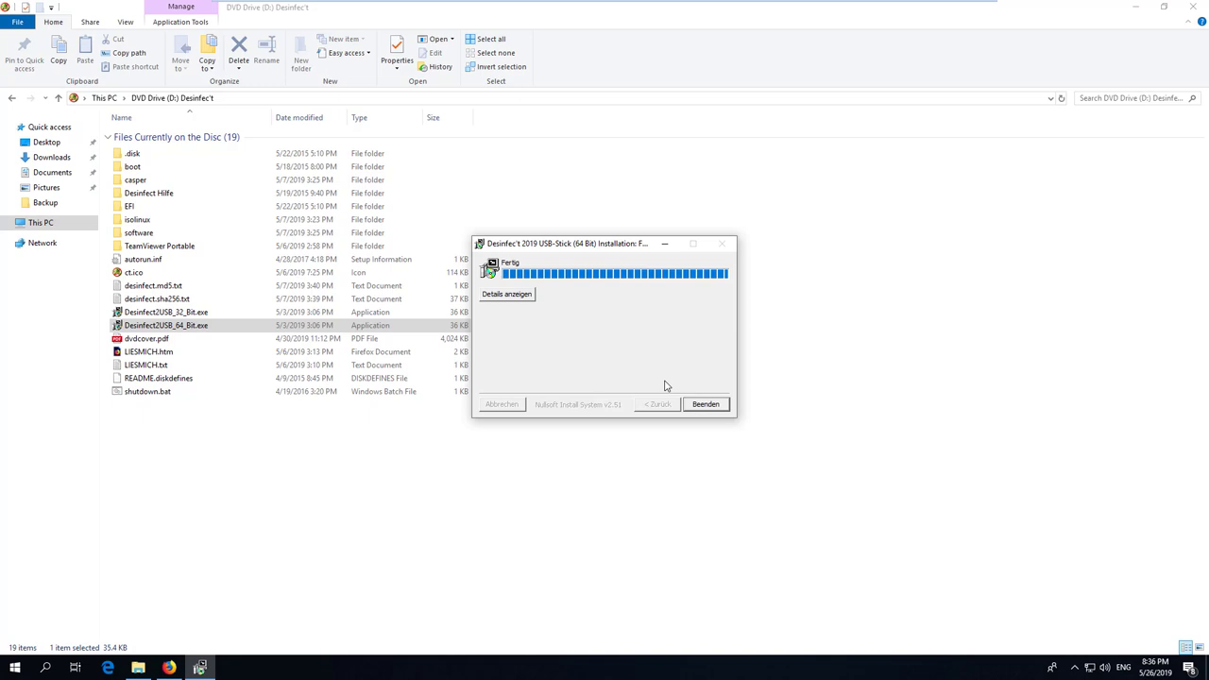
{"action": "left_click", "coordinate": [720, 407]}
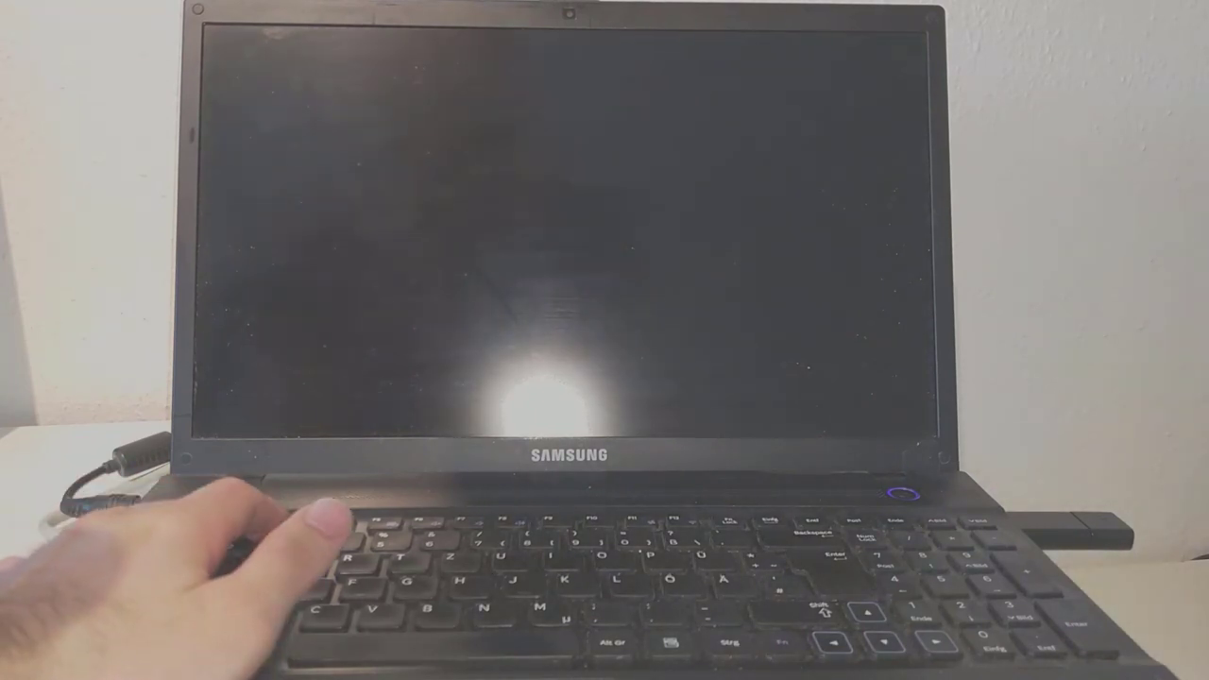
Step: Enter the laptop's BIOS setup, open the Boot Device Priority list, keep the USB key first, and save and reset
{"action": "key", "text": "F2"}
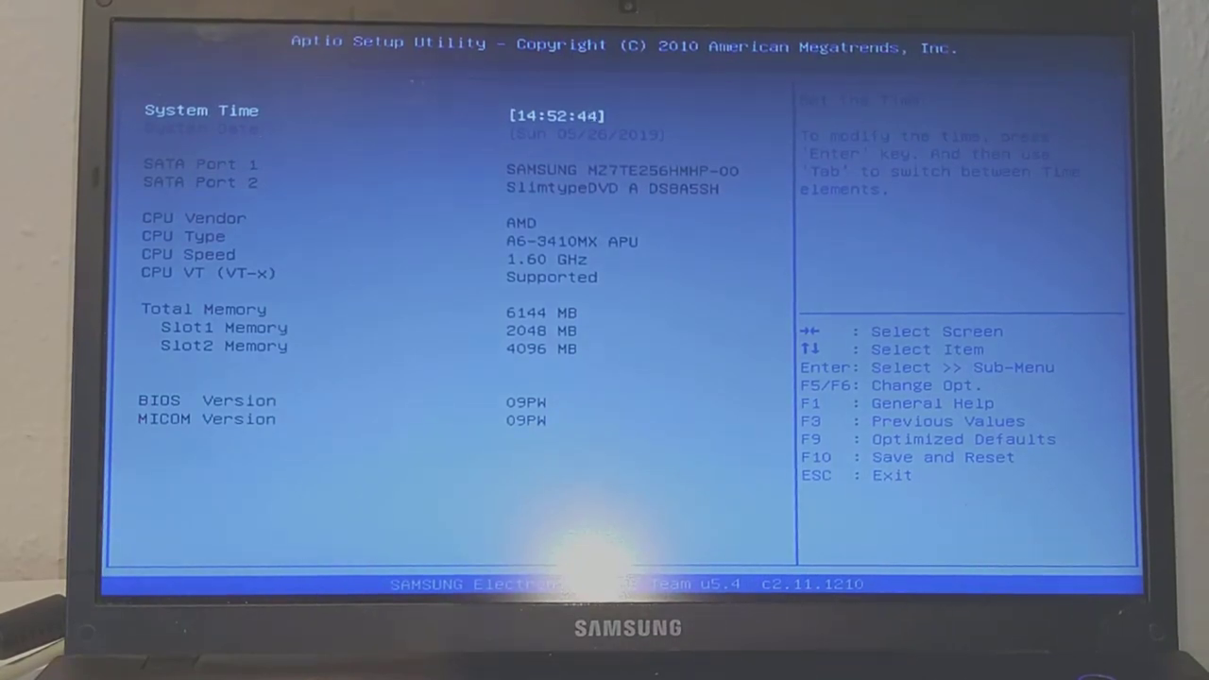
{"action": "key", "text": "Right"}
{"action": "key", "text": "Right"}
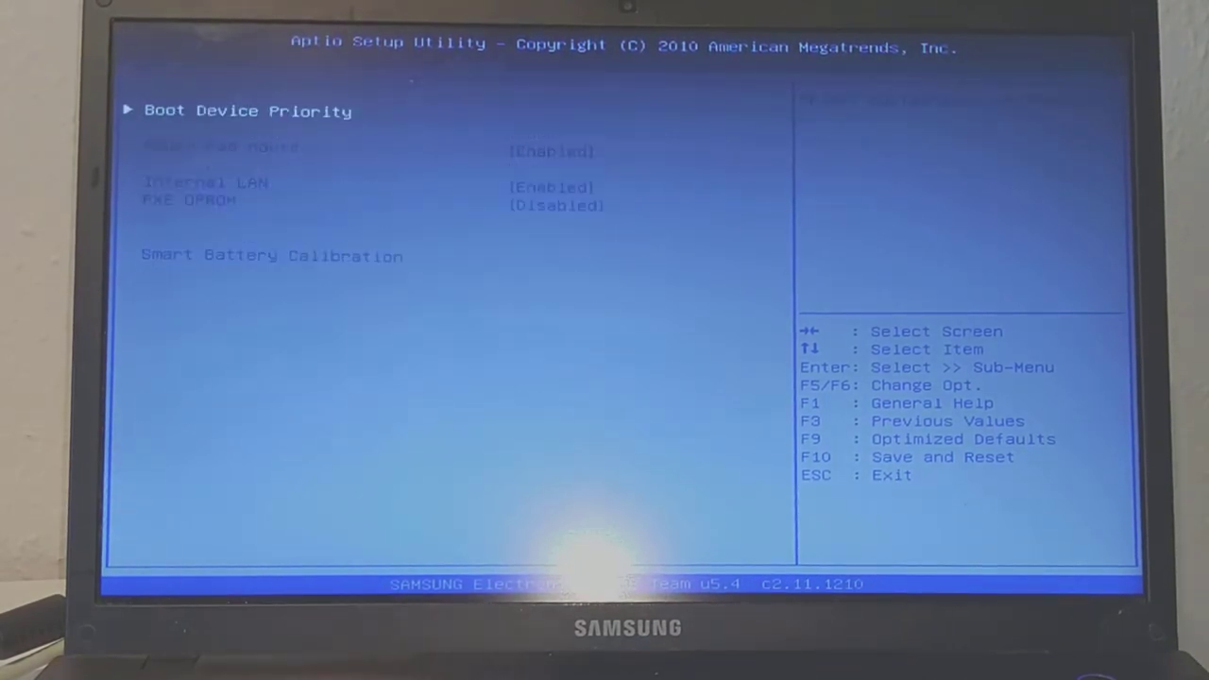
{"action": "key", "text": "Down"}
{"action": "key", "text": "Up"}
{"action": "key", "text": "Return"}
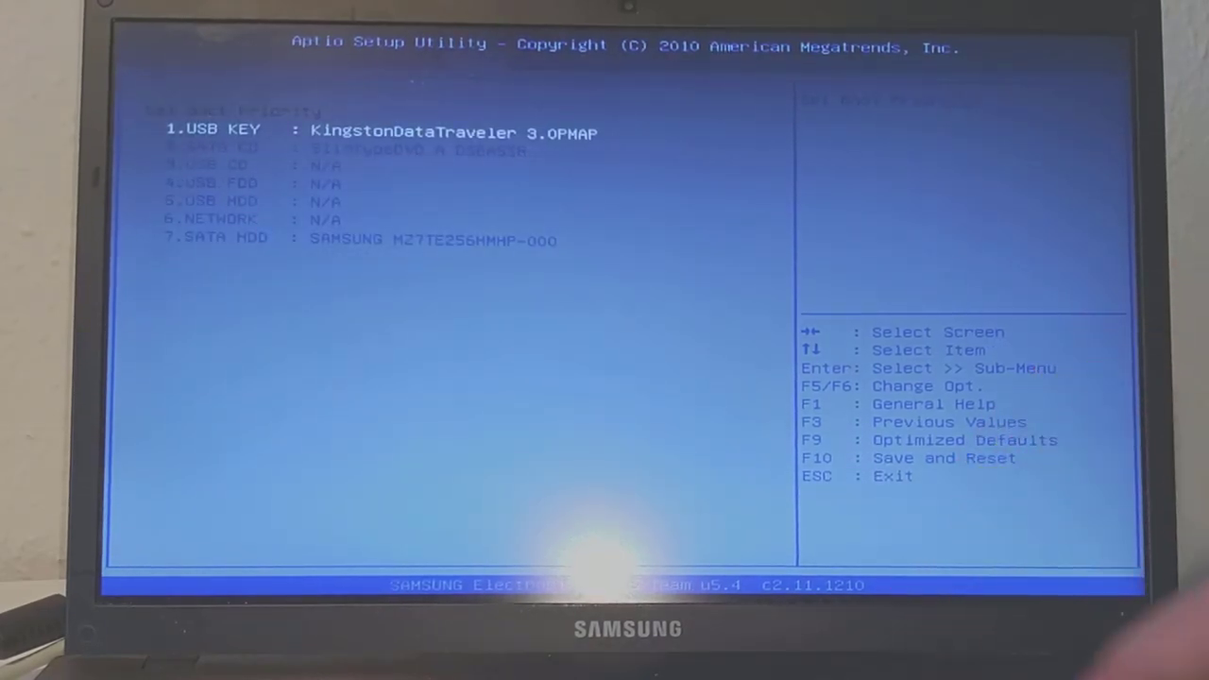
{"action": "key", "text": "F10"}
{"action": "key", "text": "Return"}
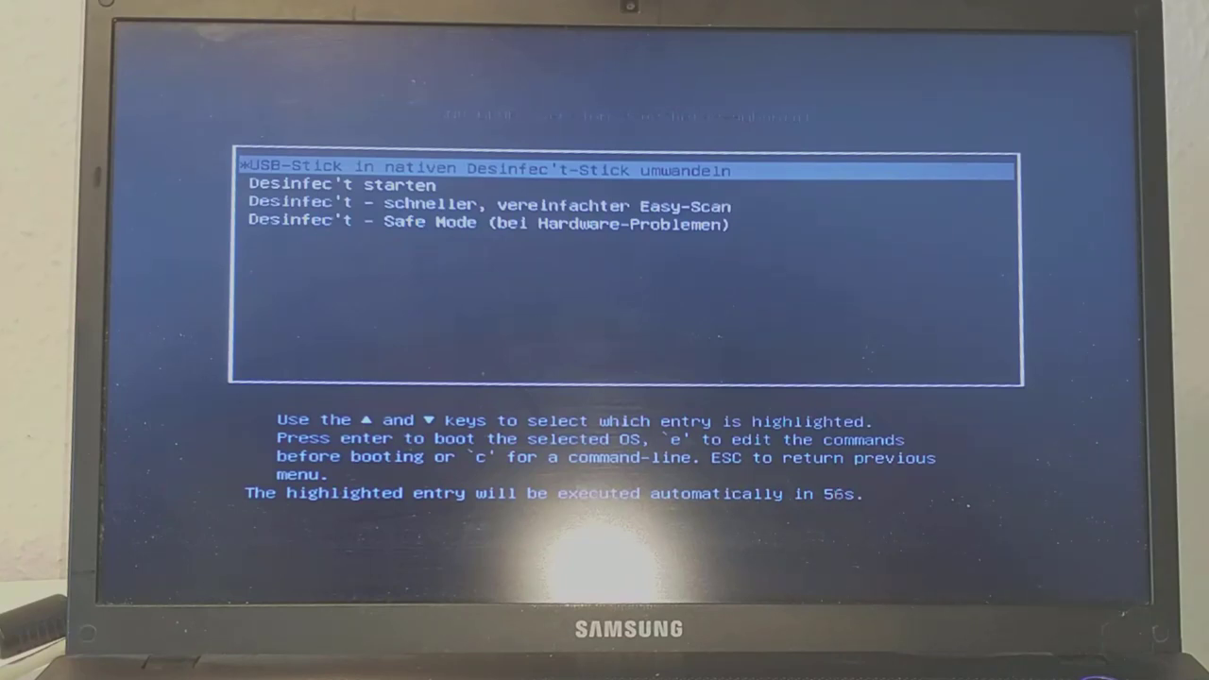
Step: Boot the entry that converts the USB stick into a native Desinfec't stick
{"action": "key", "text": "Up"}
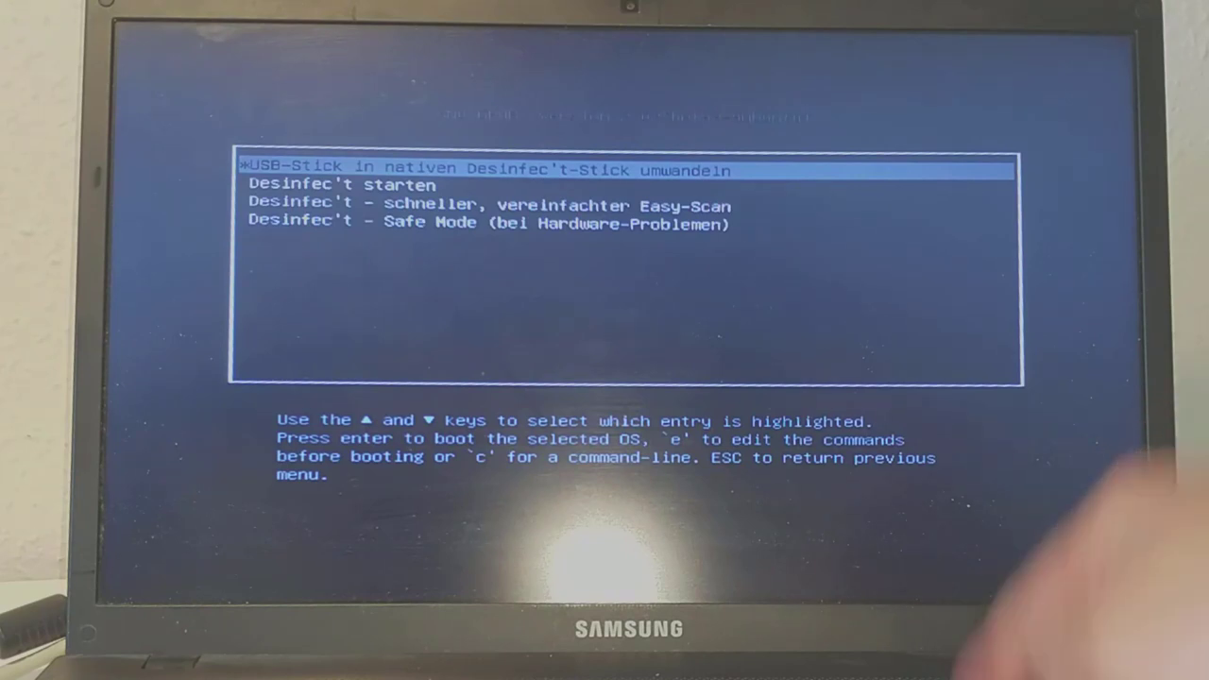
{"action": "key", "text": "Return"}
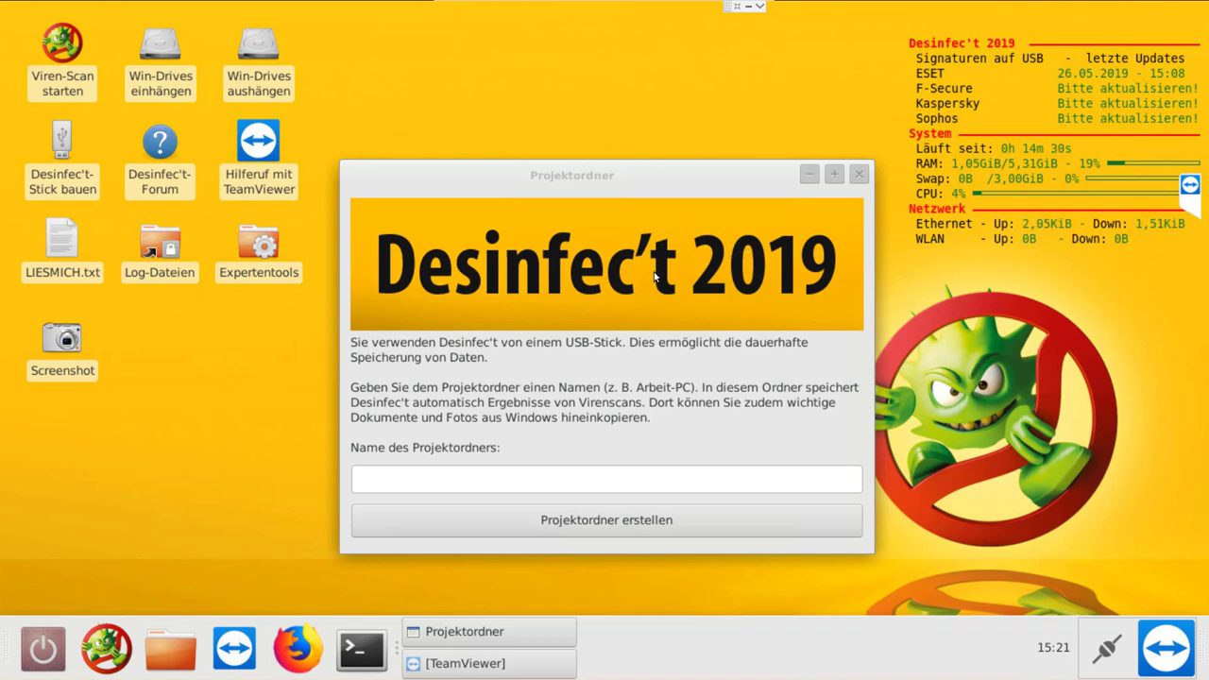
Step: Create a project folder named usefulvid
{"action": "left_click", "coordinate": [667, 482]}
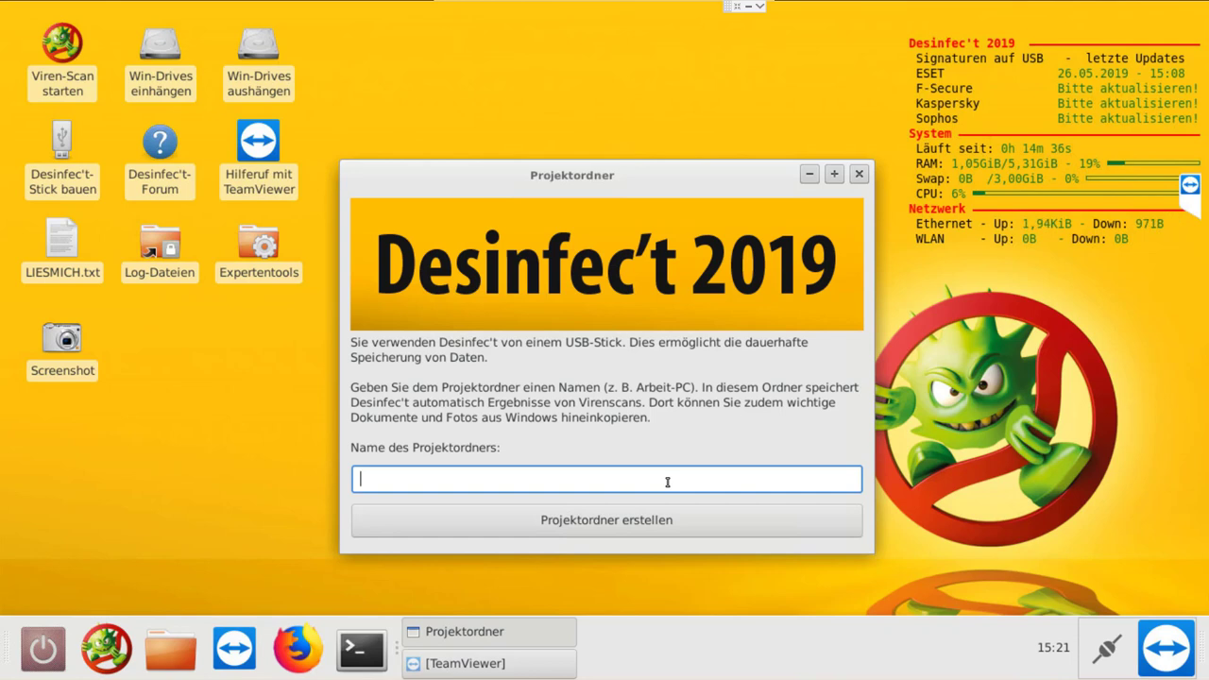
{"action": "type", "text": "usefulvid"}
{"action": "left_click", "coordinate": [616, 526]}
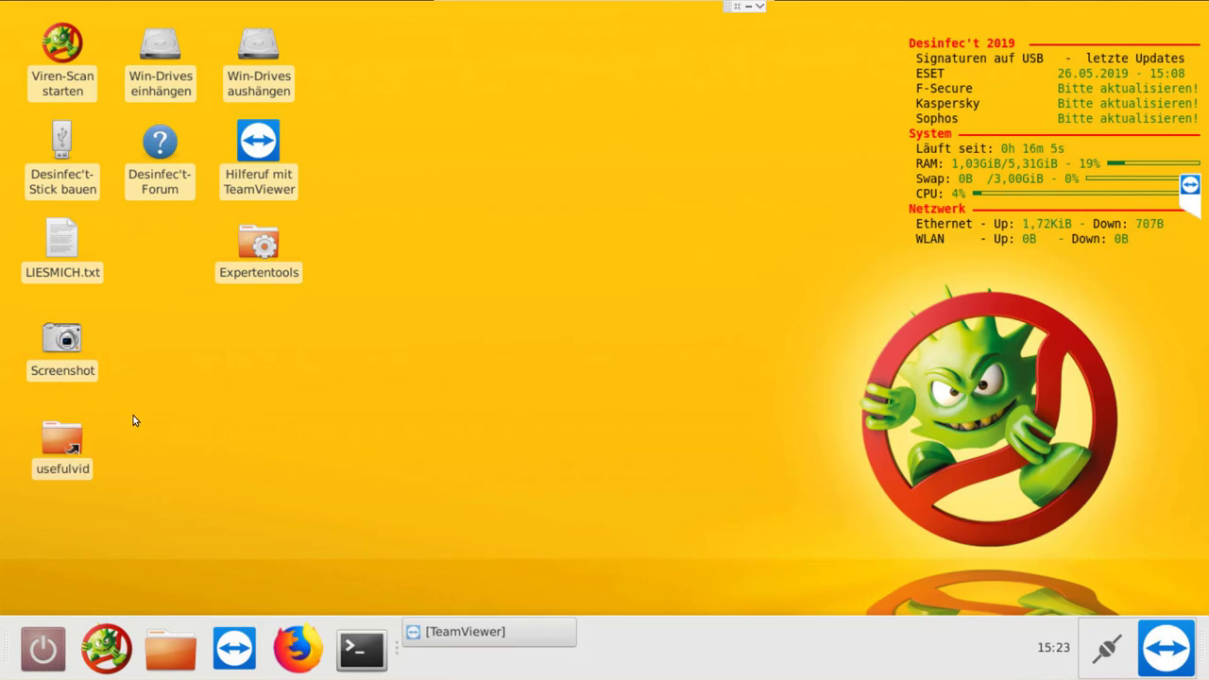
Step: Open a terminal and start a root shell with sudo -i
{"action": "left_click", "coordinate": [362, 650]}
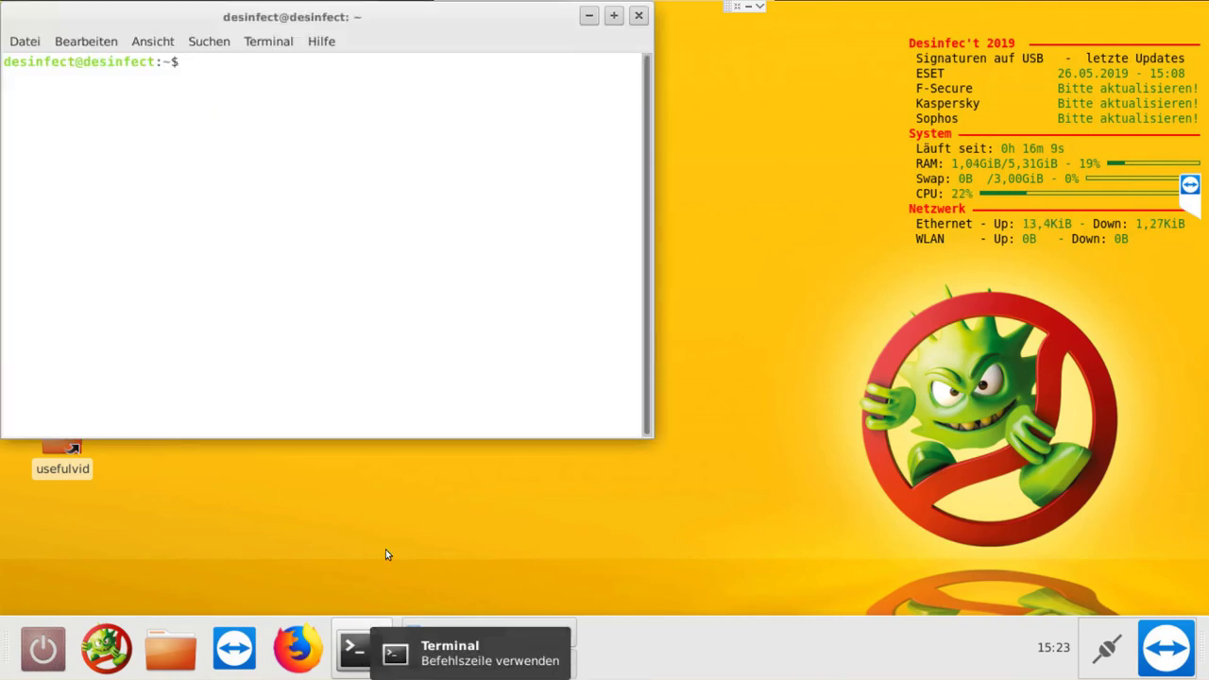
{"action": "type", "text": "su"}
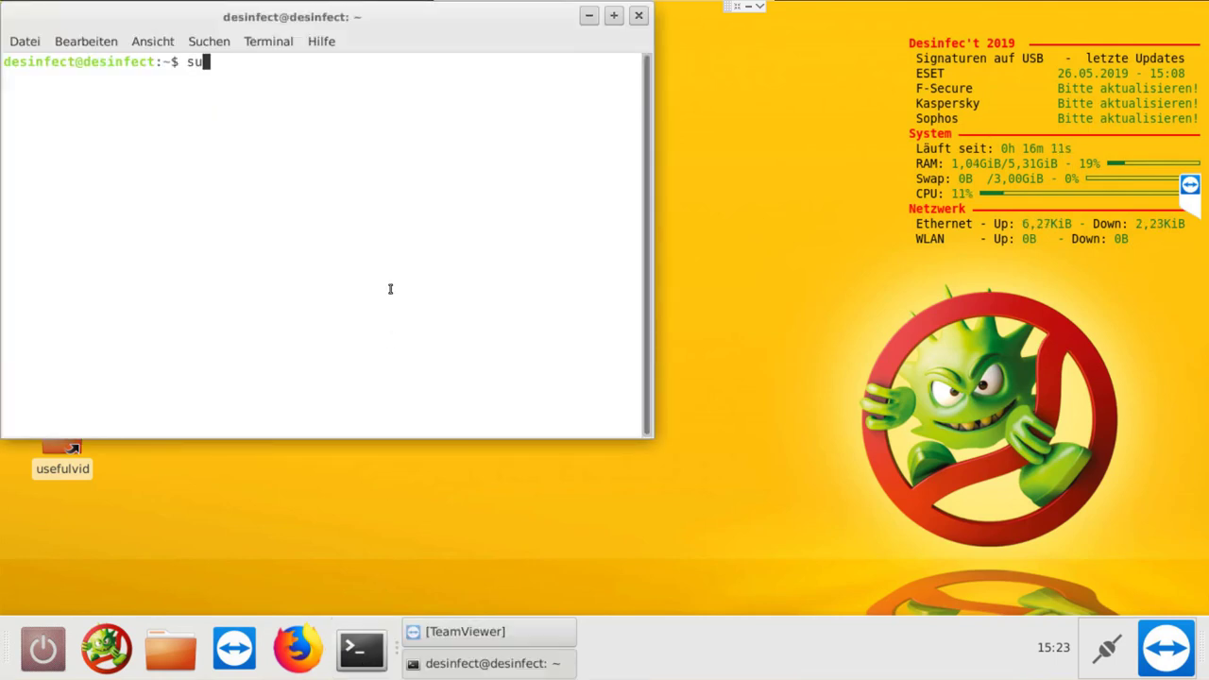
{"action": "type", "text": "do -i"}
{"action": "key", "text": "Return"}
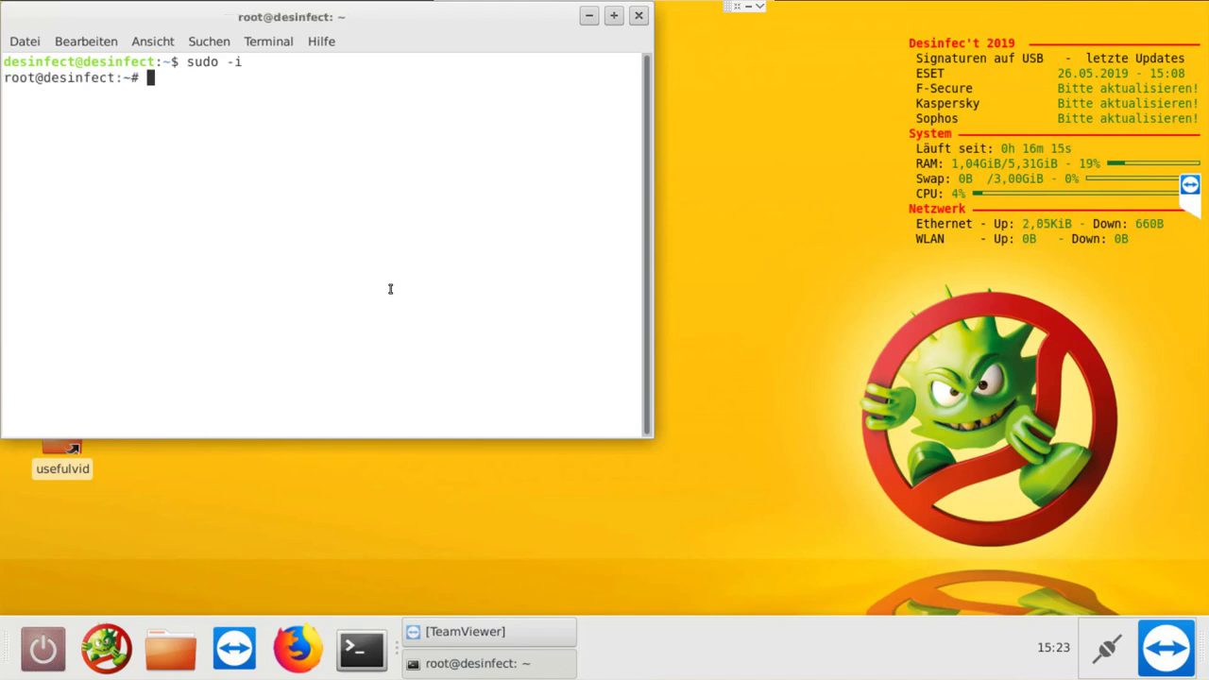
Step: Refresh the package lists with apt-get update
{"action": "type", "text": "apt-g"}
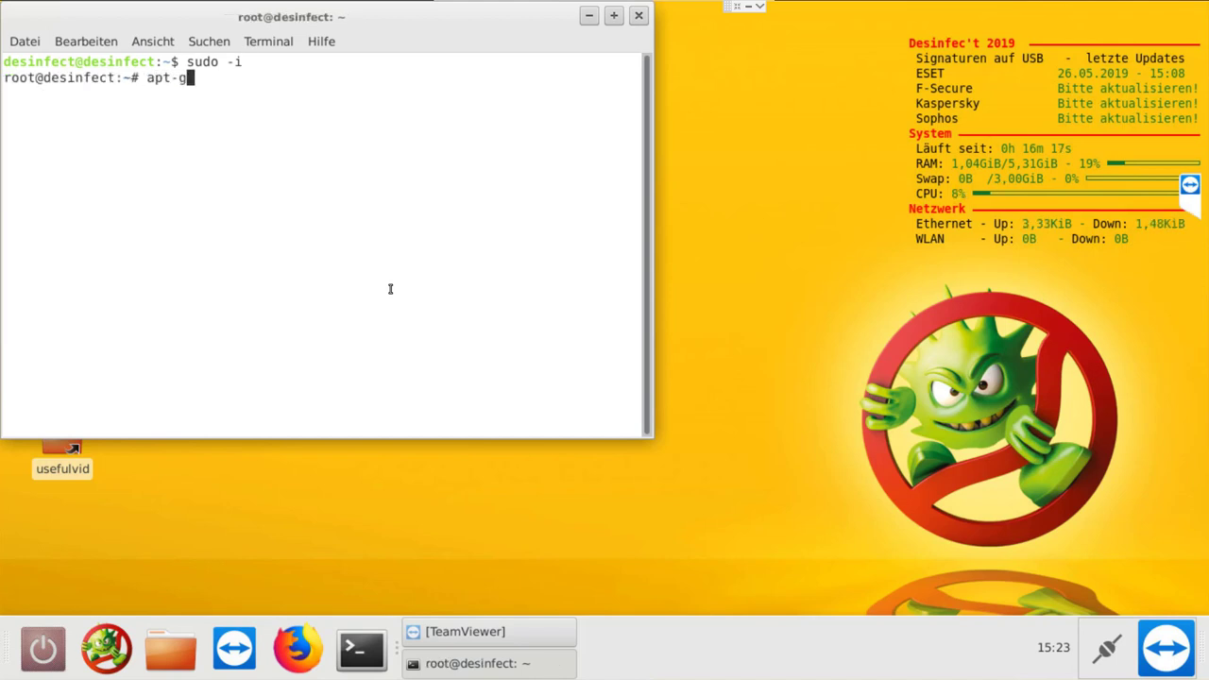
{"action": "type", "text": "et update"}
{"action": "key", "text": "Return"}
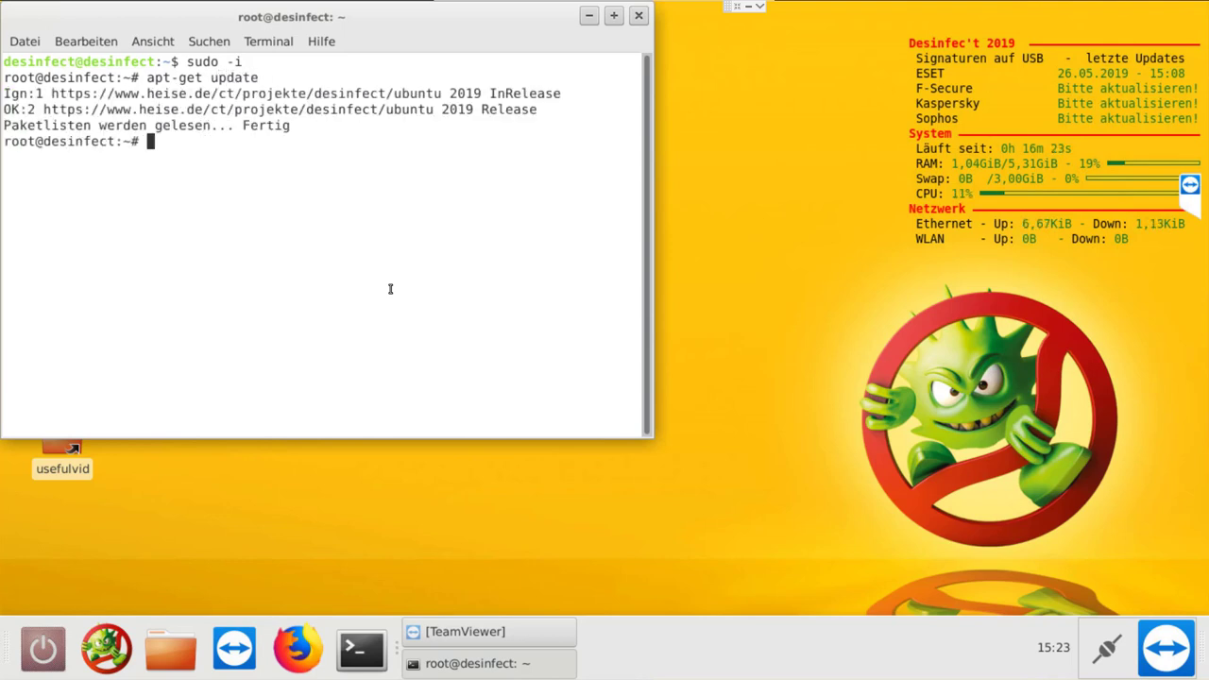
Step: Install the desinfect-dislocker package with apt-get install -y
{"action": "type", "text": "apt-get"}
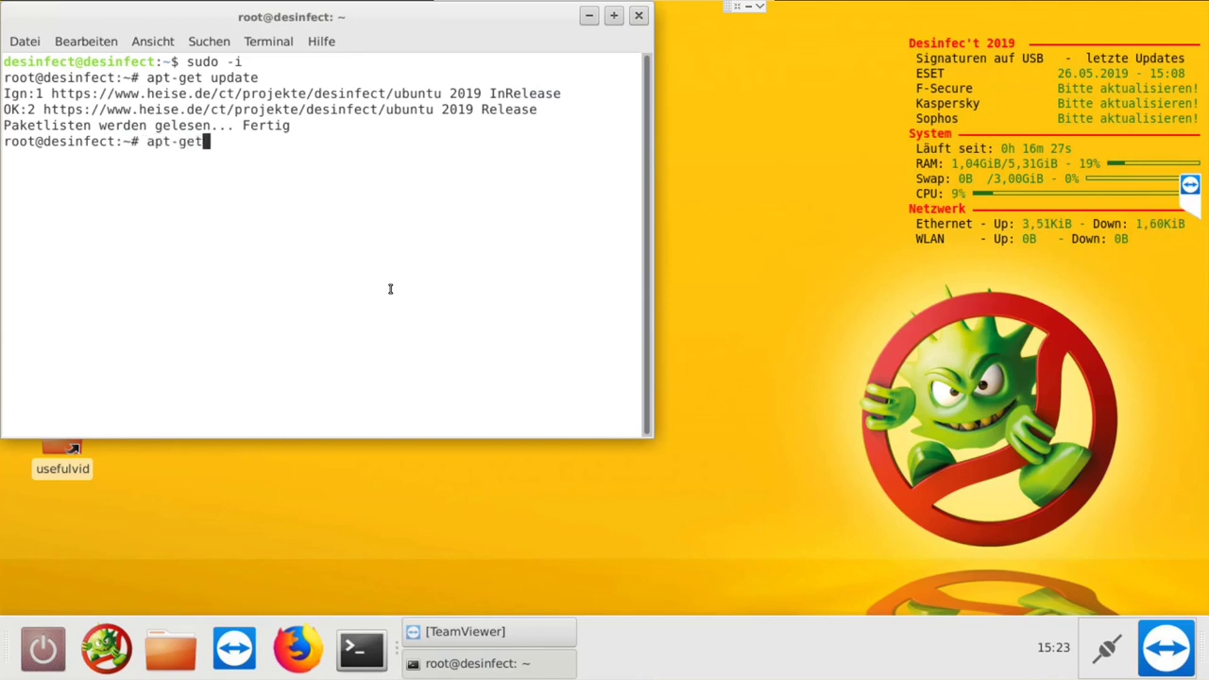
{"action": "type", "text": " instal"}
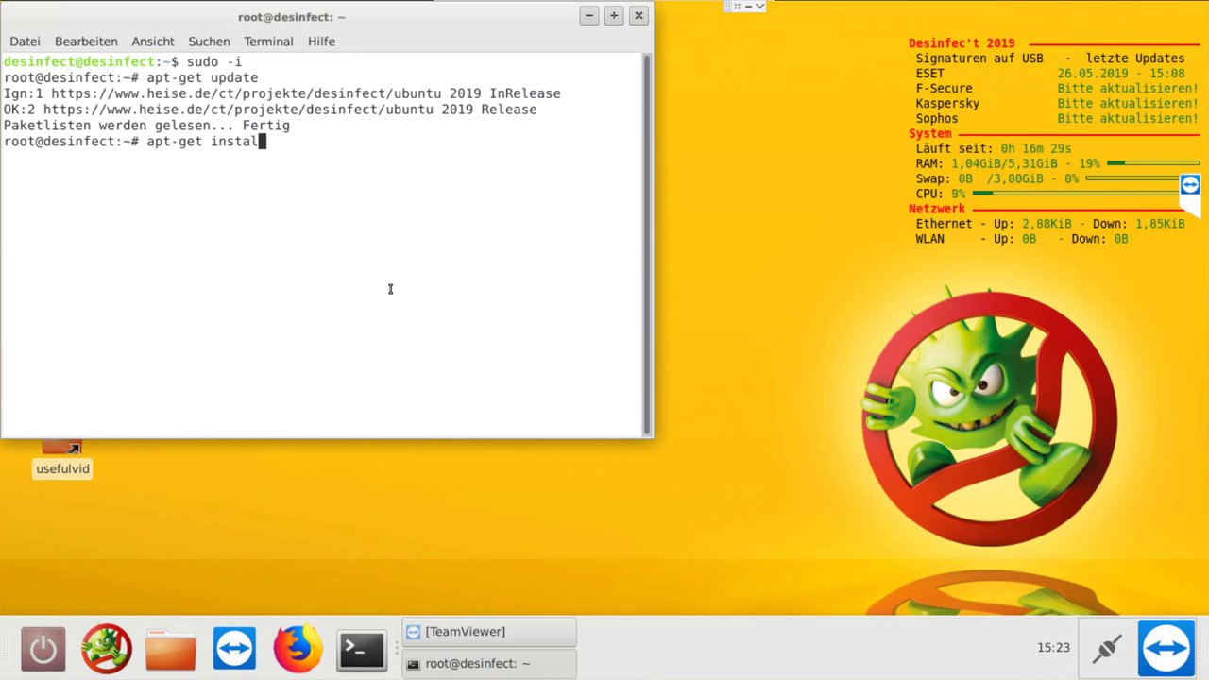
{"action": "type", "text": "l -y desinfec"}
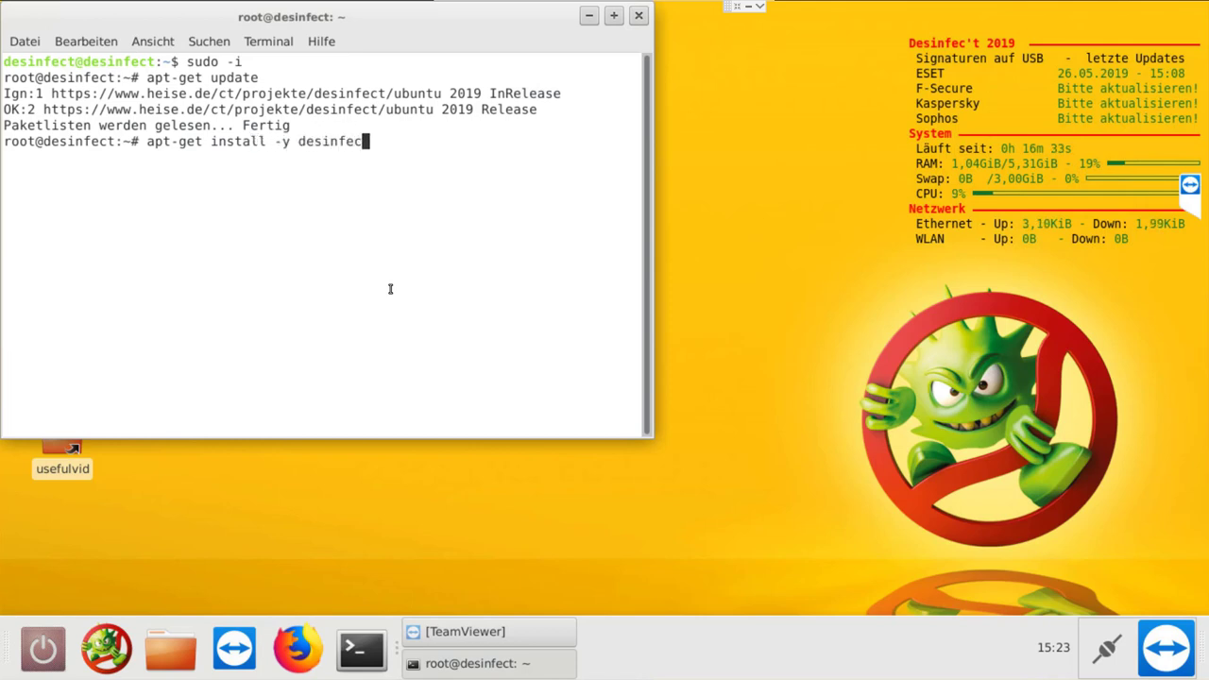
{"action": "type", "text": "t-dislocker"}
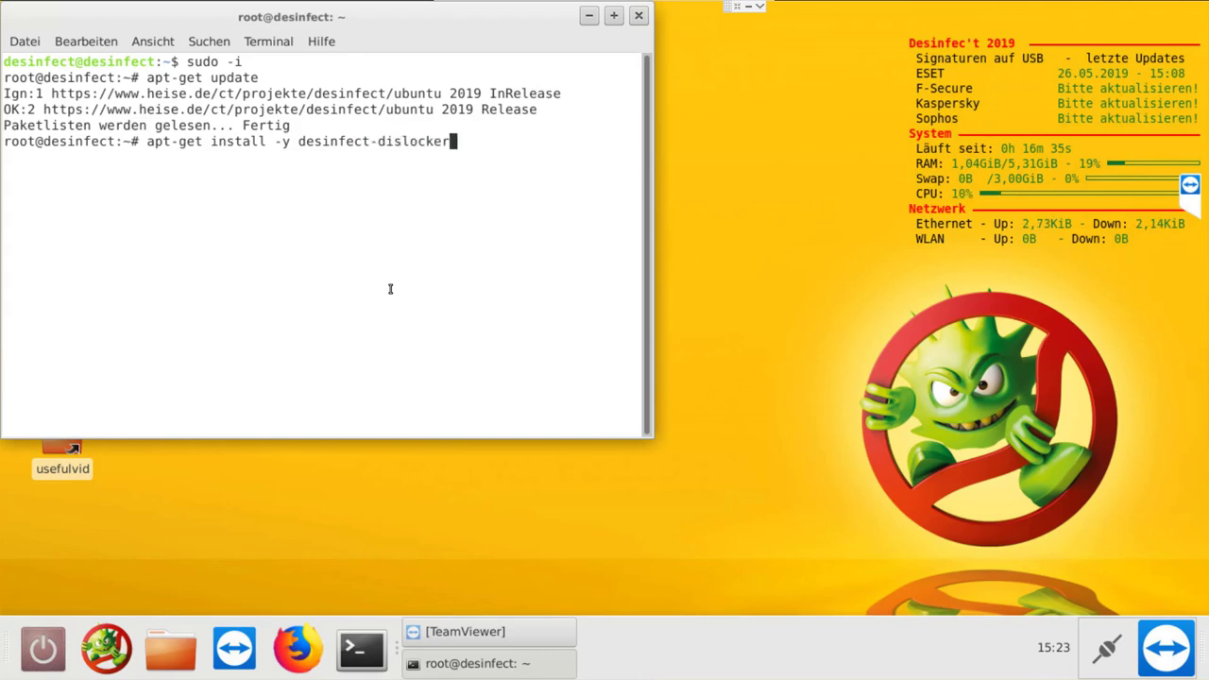
{"action": "key", "text": "Return"}
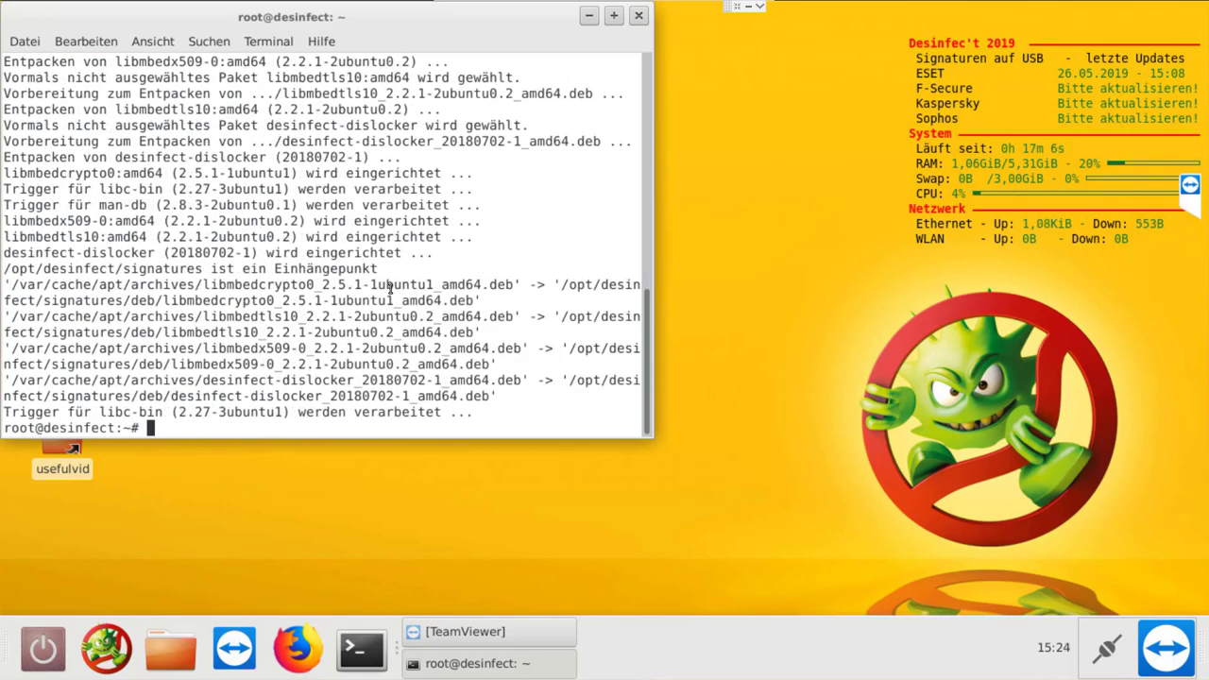
Step: List the disk partitions with parted -l in a maximized terminal and examine the Samsung drive's device path
{"action": "type", "text": "parted -l"}
{"action": "key", "text": "Return"}
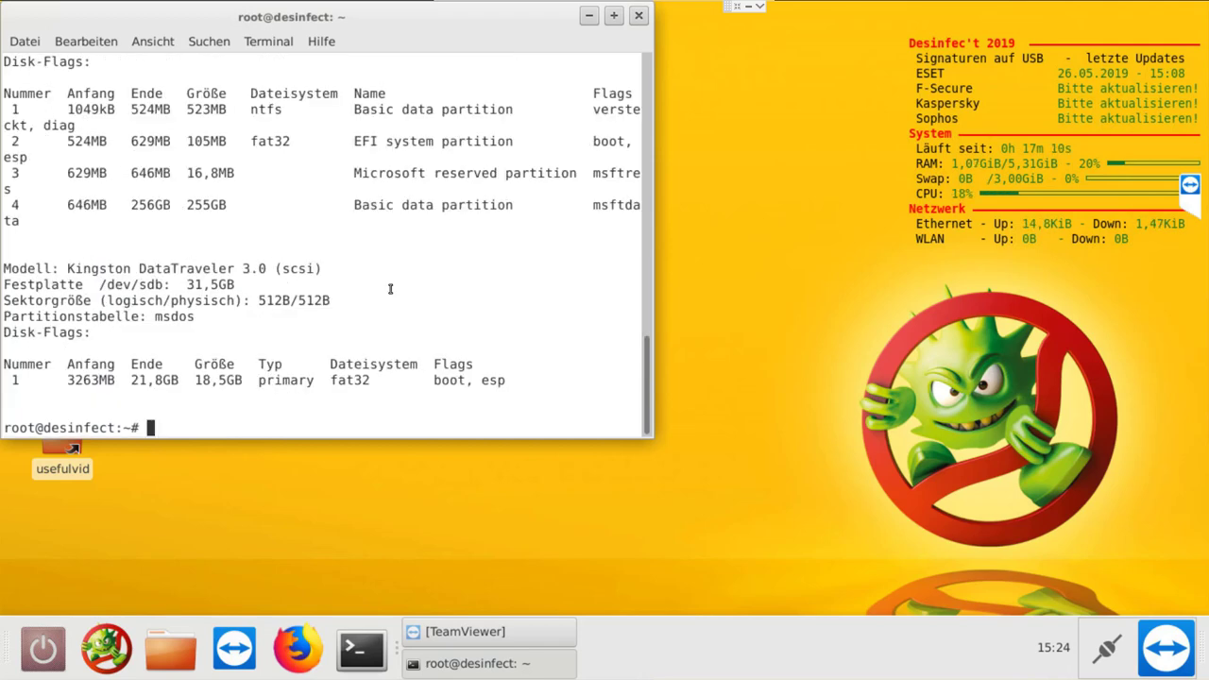
{"action": "left_click", "coordinate": [614, 16]}
{"action": "type", "text": "parted -l"}
{"action": "key", "text": "Return"}
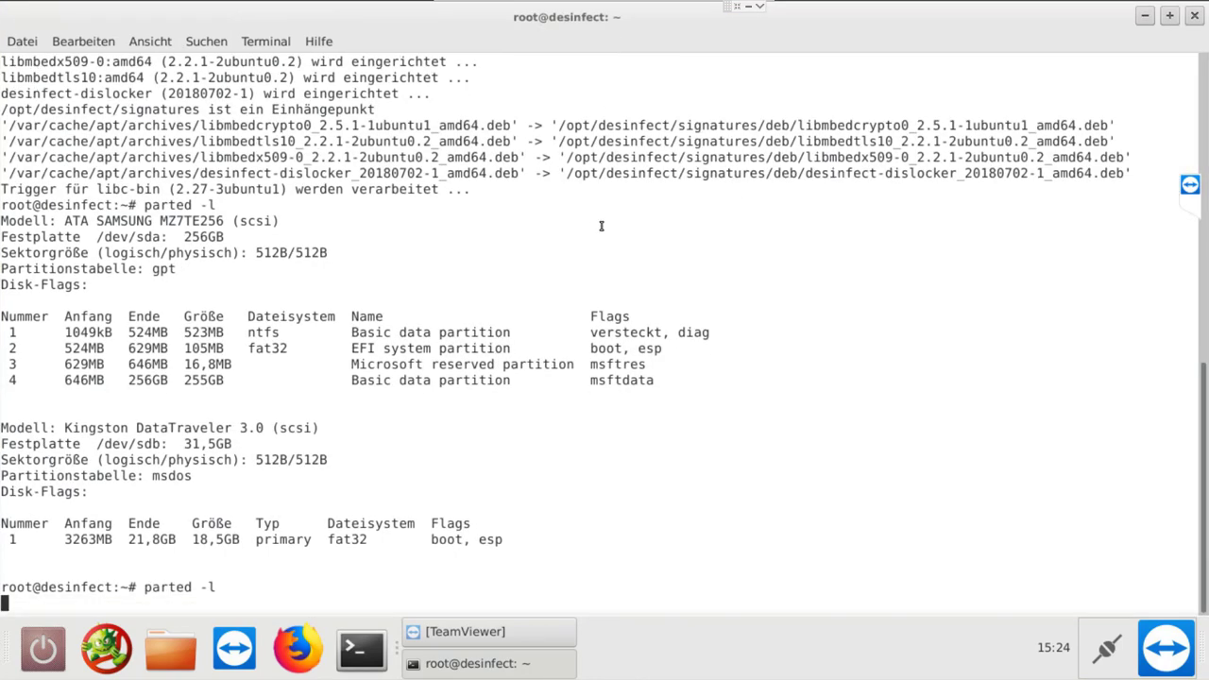
{"action": "left_click_drag", "start_coordinate": [2, 234], "coordinate": [242, 270]}
{"action": "left_click", "coordinate": [253, 269]}
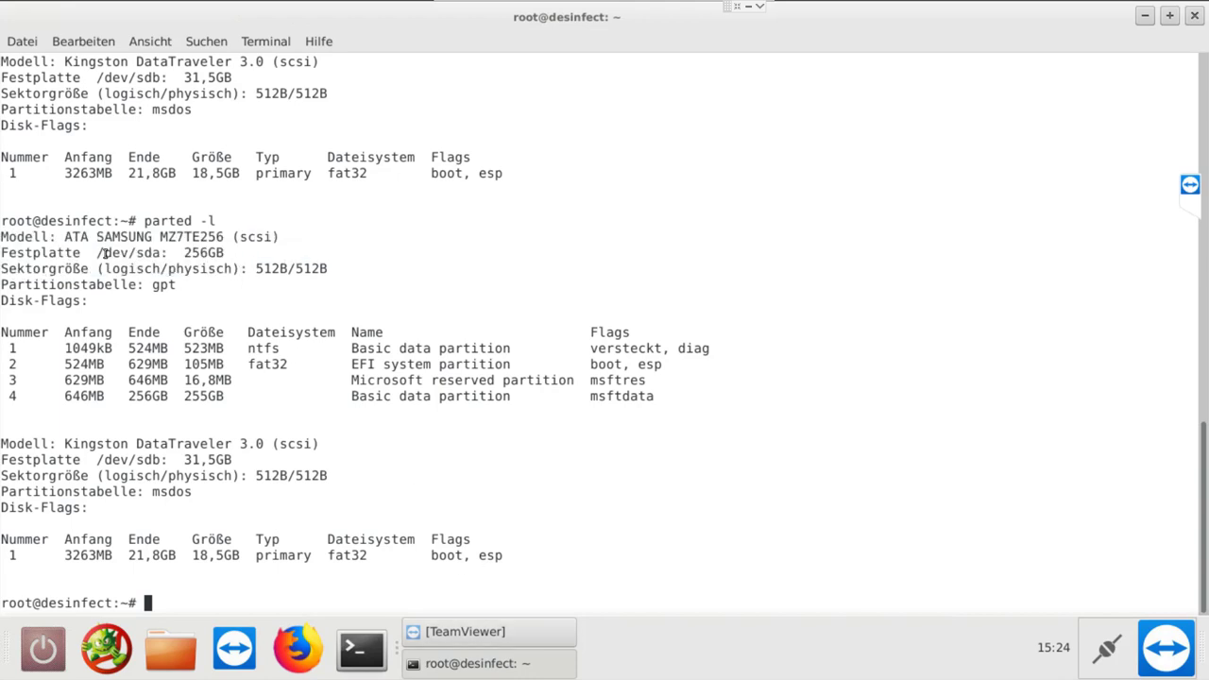
{"action": "double_click", "coordinate": [150, 253]}
Step: Create the directory /media/dislocker/sda in the root shell with mkdir -p
{"action": "left_click", "coordinate": [725, 567]}
{"action": "type", "text": "mkdir -p /media/dislock"}
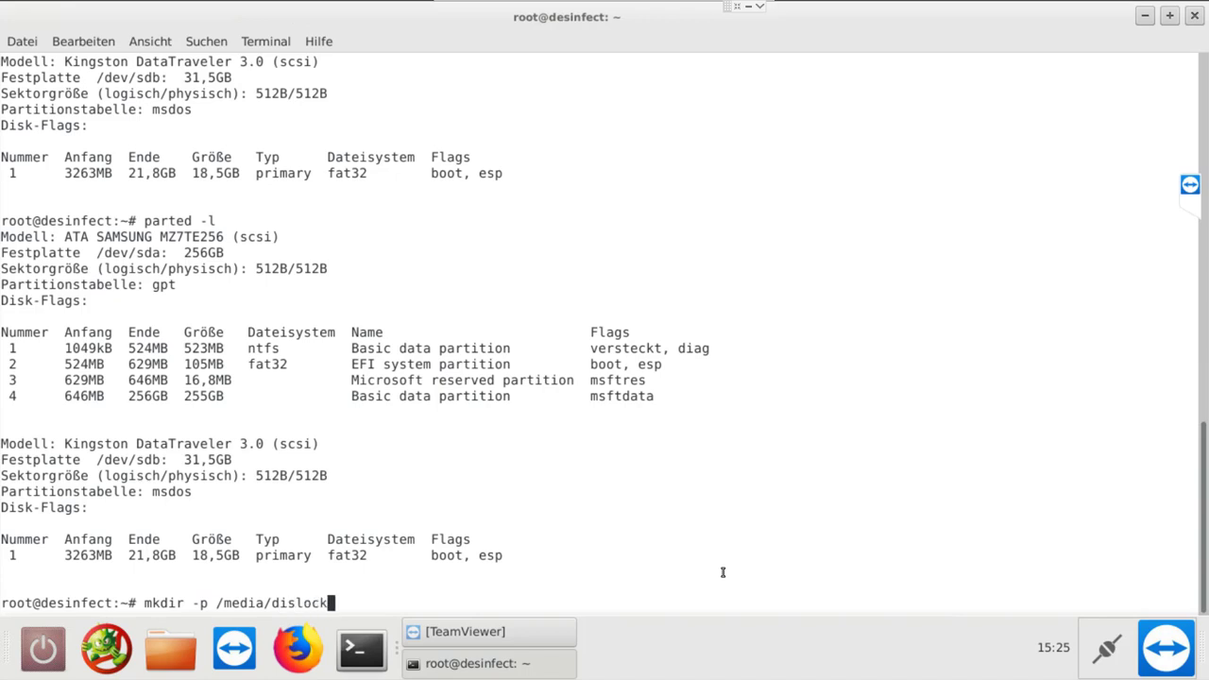
{"action": "type", "text": "er/sda"}
{"action": "key", "text": "Return"}
Step: Create the directory /media/loop/sda with mkdir -p by adapting the previous command
{"action": "key", "text": "Up"}
{"action": "key", "text": "BackSpace"}
{"action": "key", "text": "BackSpace"}
{"action": "key", "text": "BackSpace"}
{"action": "key", "text": "BackSpace"}
{"action": "key", "text": "BackSpace"}
{"action": "key", "text": "BackSpace"}
{"action": "key", "text": "BackSpace"}
{"action": "key", "text": "BackSpace"}
{"action": "key", "text": "BackSpace"}
{"action": "key", "text": "BackSpace"}
{"action": "key", "text": "BackSpace"}
{"action": "key", "text": "BackSpace"}
{"action": "key", "text": "BackSpace"}
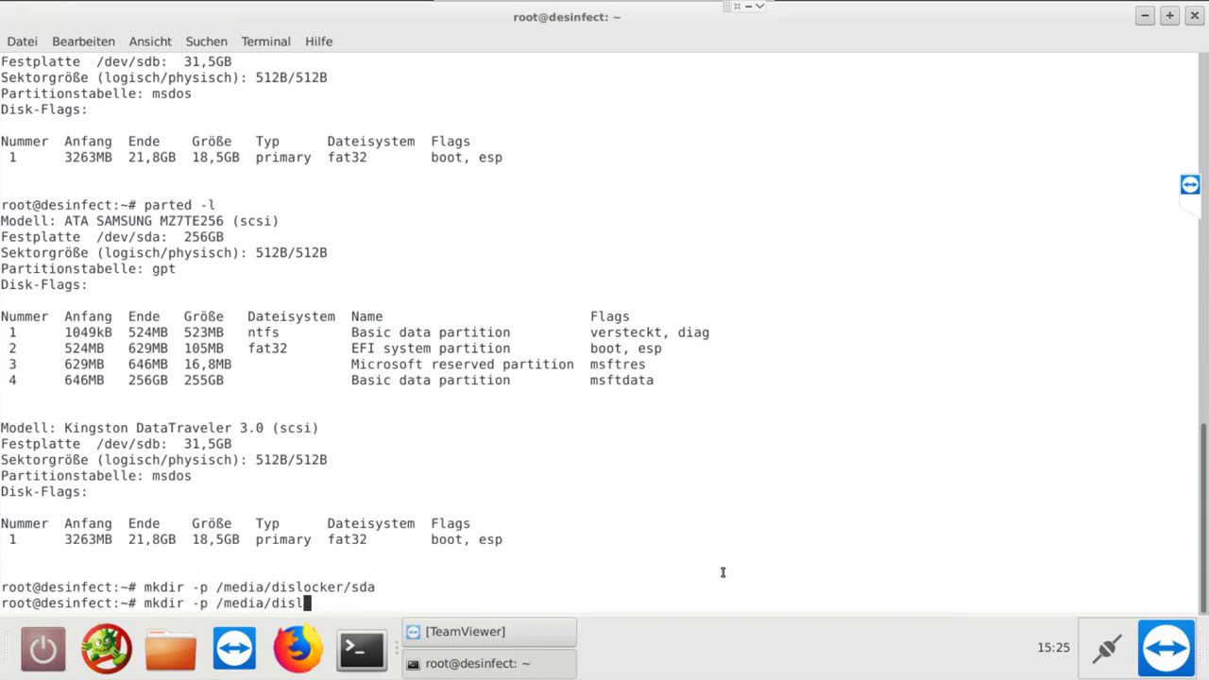
{"action": "type", "text": "loop/sda"}
{"action": "key", "text": "Return"}
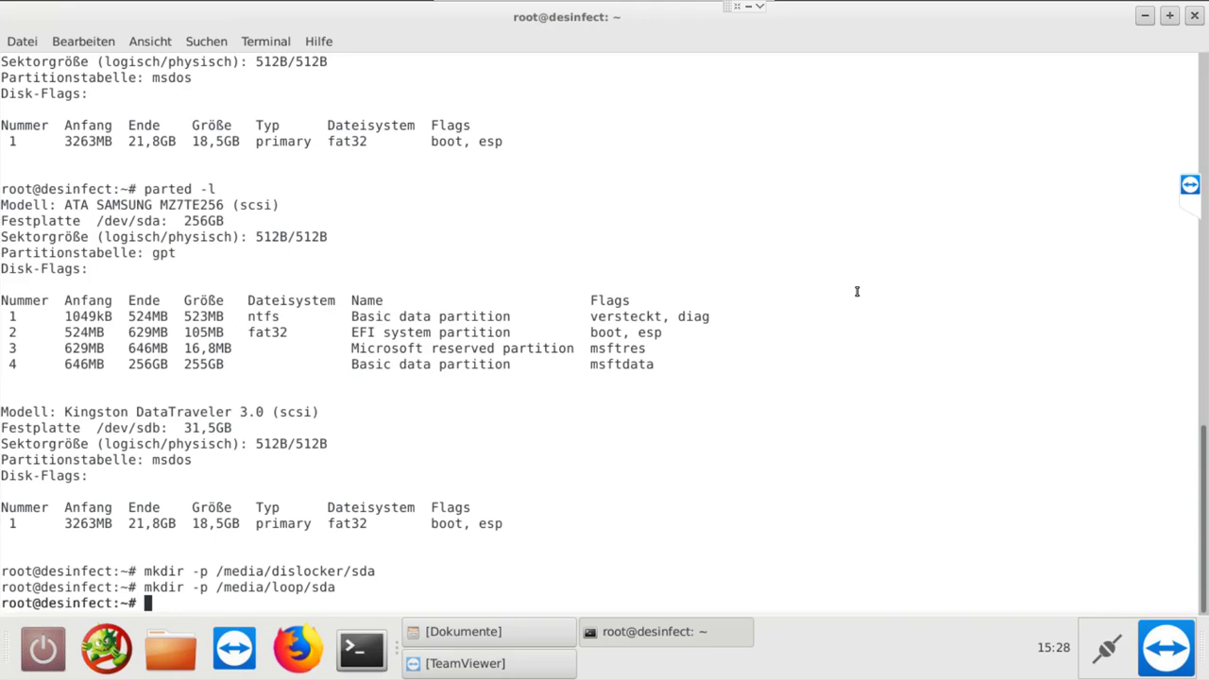
Step: Try to decrypt /dev/sda with dislocker-fuse -V and the recovery password, using /media/dislocker/sda as the mount point
{"action": "type", "text": "dislocker-fuse -V /dev/sda -p"}
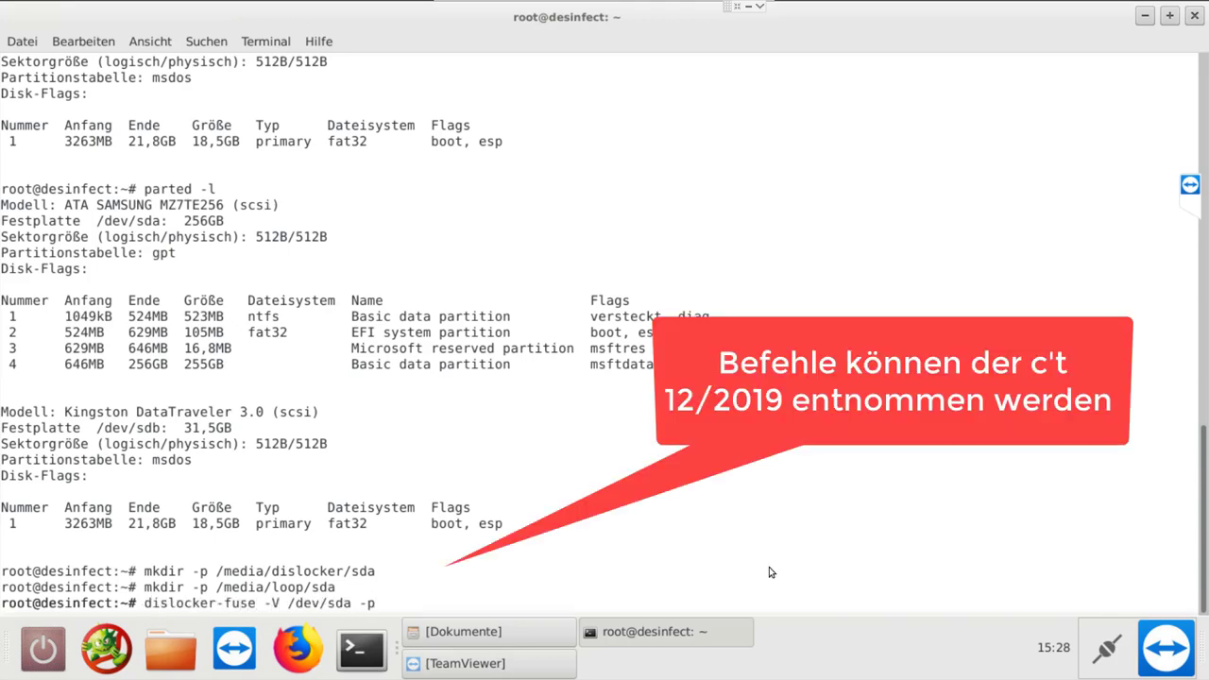
{"action": "key", "text": "Return"}
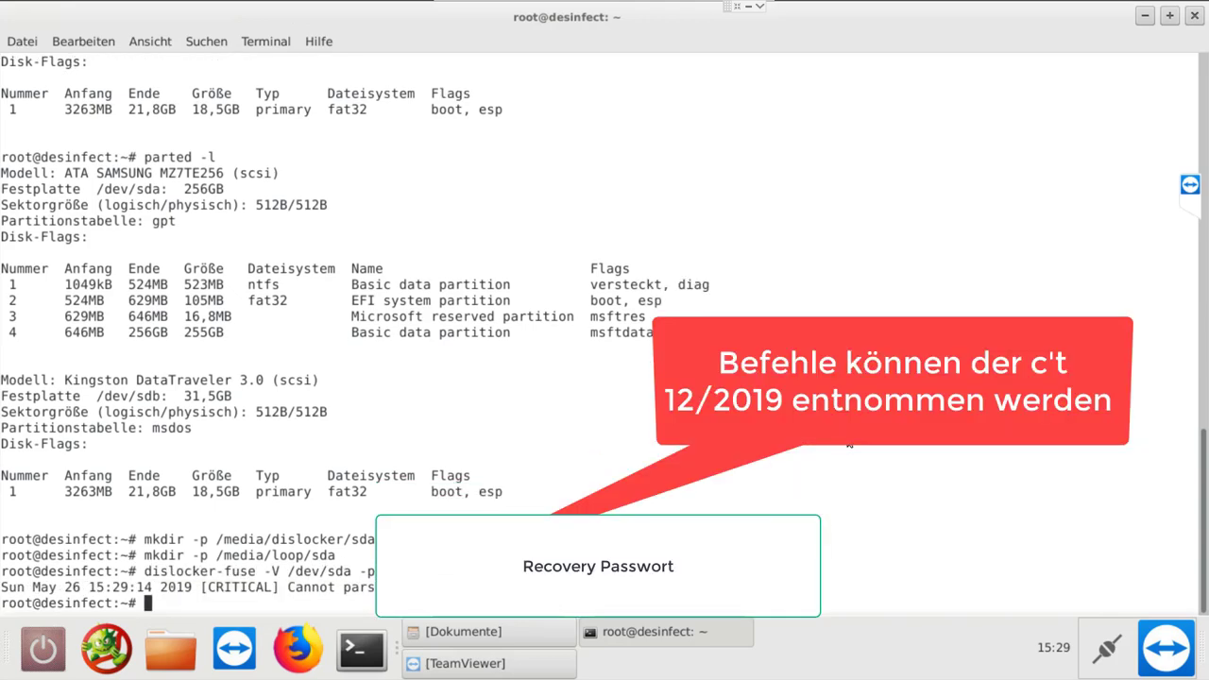
{"action": "key", "text": "Up"}
{"action": "type", "text": "/media/dislocker/sda"}
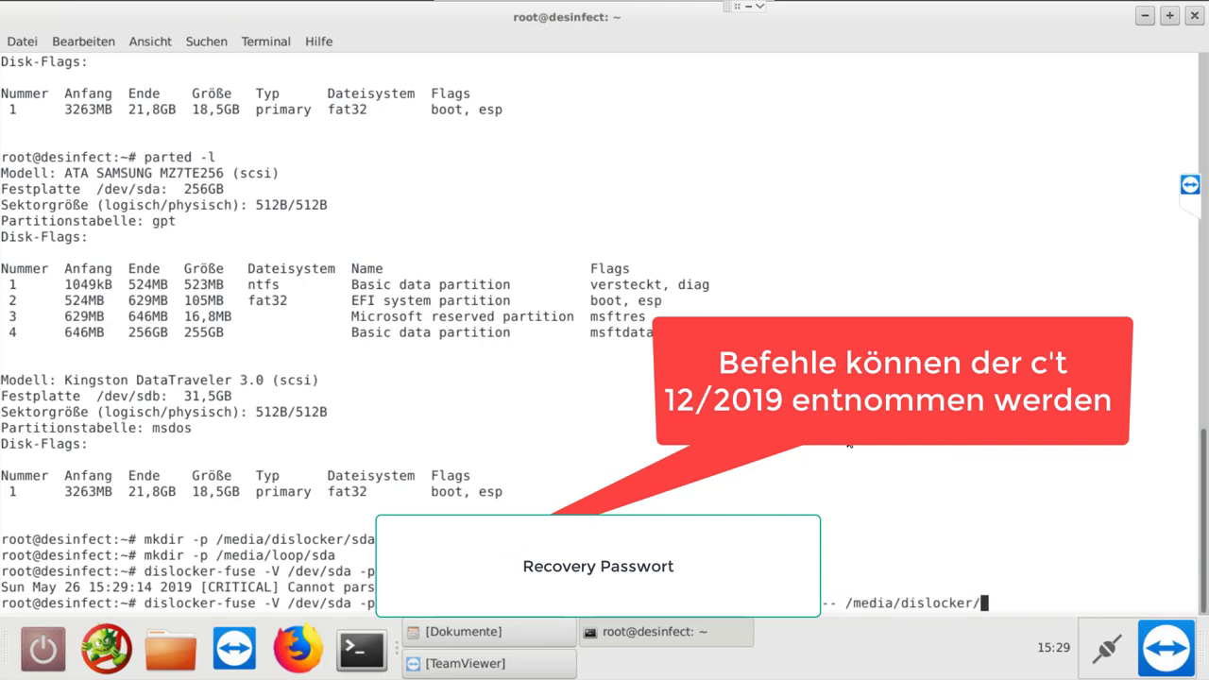
{"action": "key", "text": "Return"}
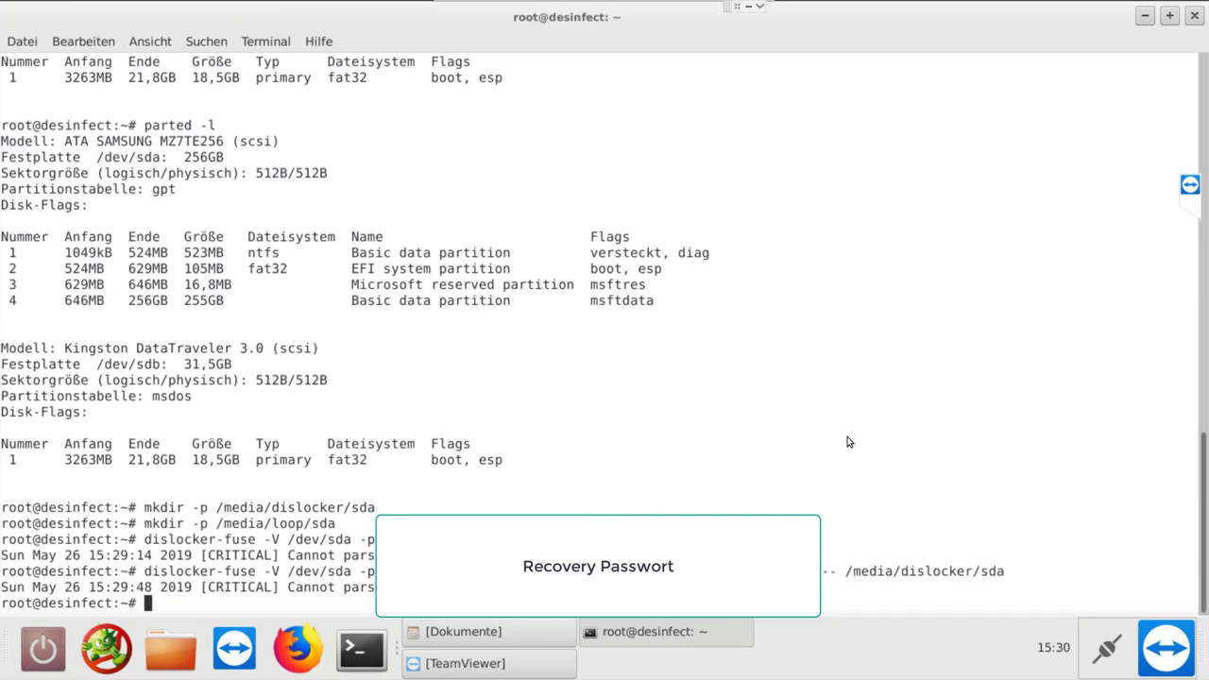
Step: Rerun the dislocker-fuse command with the recovery password on the partition /dev/sda4, keeping /media/dislocker/sda as the mount point
{"action": "key", "text": "Up"}
{"action": "key", "text": "Left"}
{"action": "key", "text": "Left"}
{"action": "key", "text": "Left"}
{"action": "key", "text": "Left"}
{"action": "key", "text": "Left"}
{"action": "key", "text": "Left"}
{"action": "key", "text": "Left"}
{"action": "key", "text": "Left"}
{"action": "key", "text": "Left"}
{"action": "key", "text": "Left"}
{"action": "key", "text": "Left"}
{"action": "key", "text": "Left"}
{"action": "key", "text": "Left"}
{"action": "key", "text": "Left"}
{"action": "key", "text": "Left"}
{"action": "key", "text": "Left"}
{"action": "key", "text": "Left"}
{"action": "key", "text": "Left"}
{"action": "key", "text": "Left"}
{"action": "key", "text": "Left"}
{"action": "type", "text": "4"}
{"action": "key", "text": "Return"}
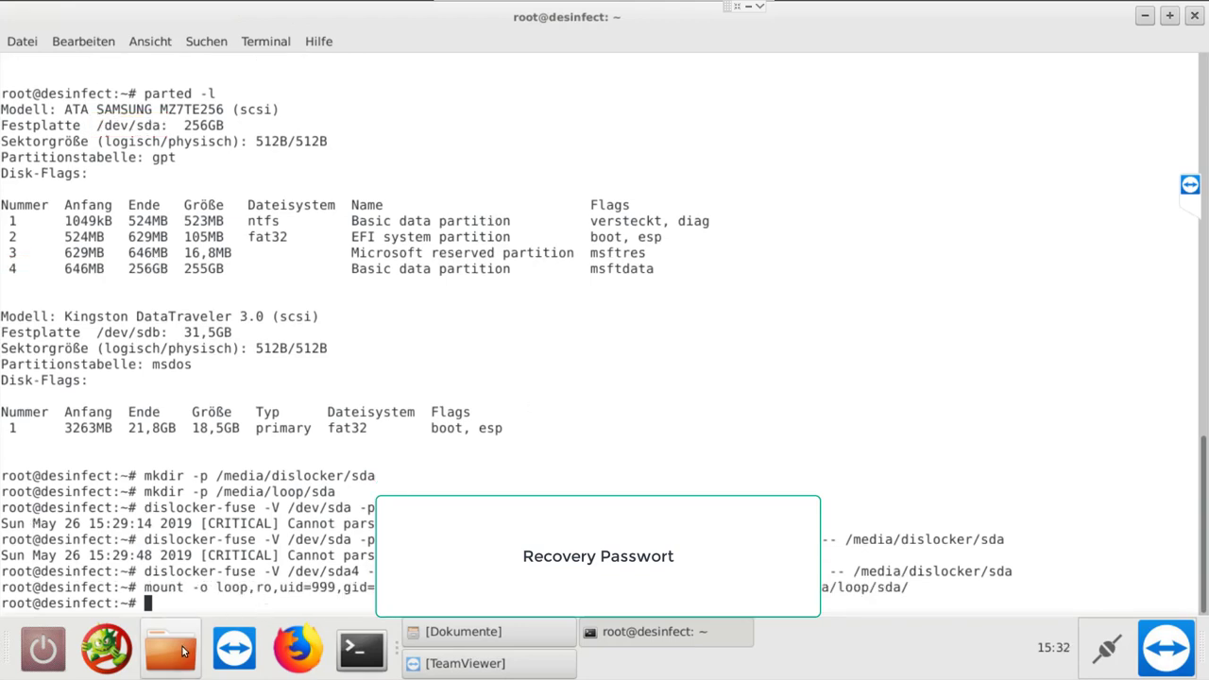
Step: Open the file manager and browse the Drivers folder on the 255 GB Windows volume
{"action": "left_click", "coordinate": [183, 651]}
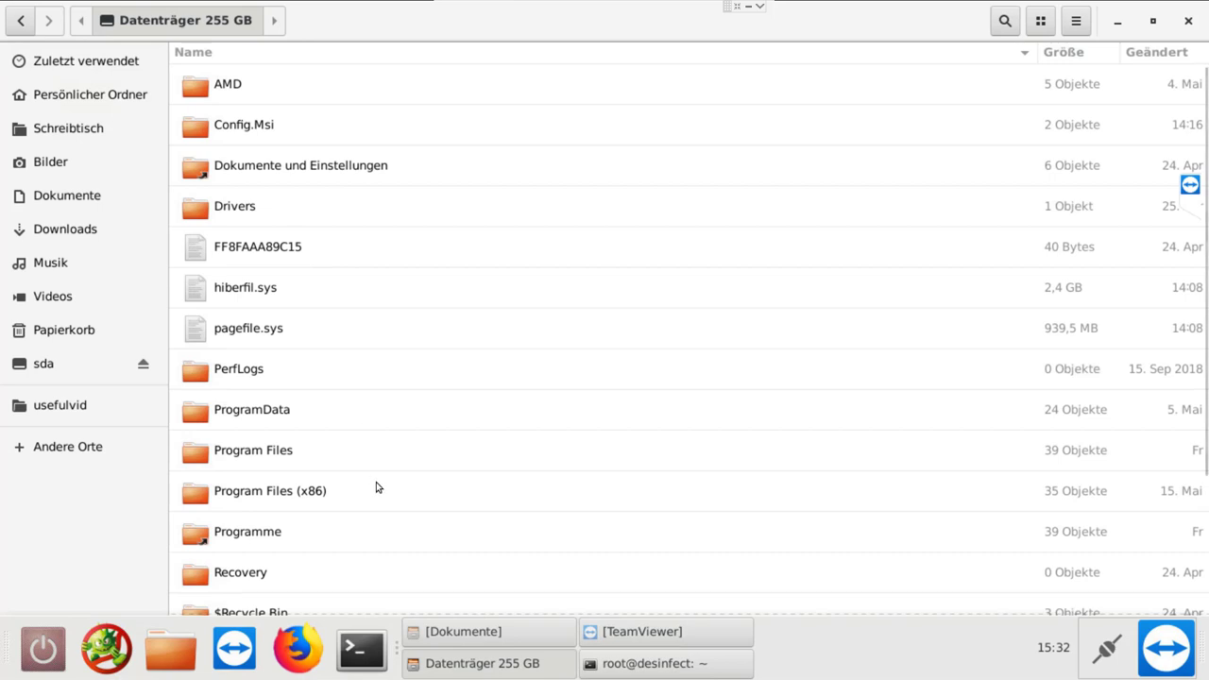
{"action": "double_click", "coordinate": [294, 218]}
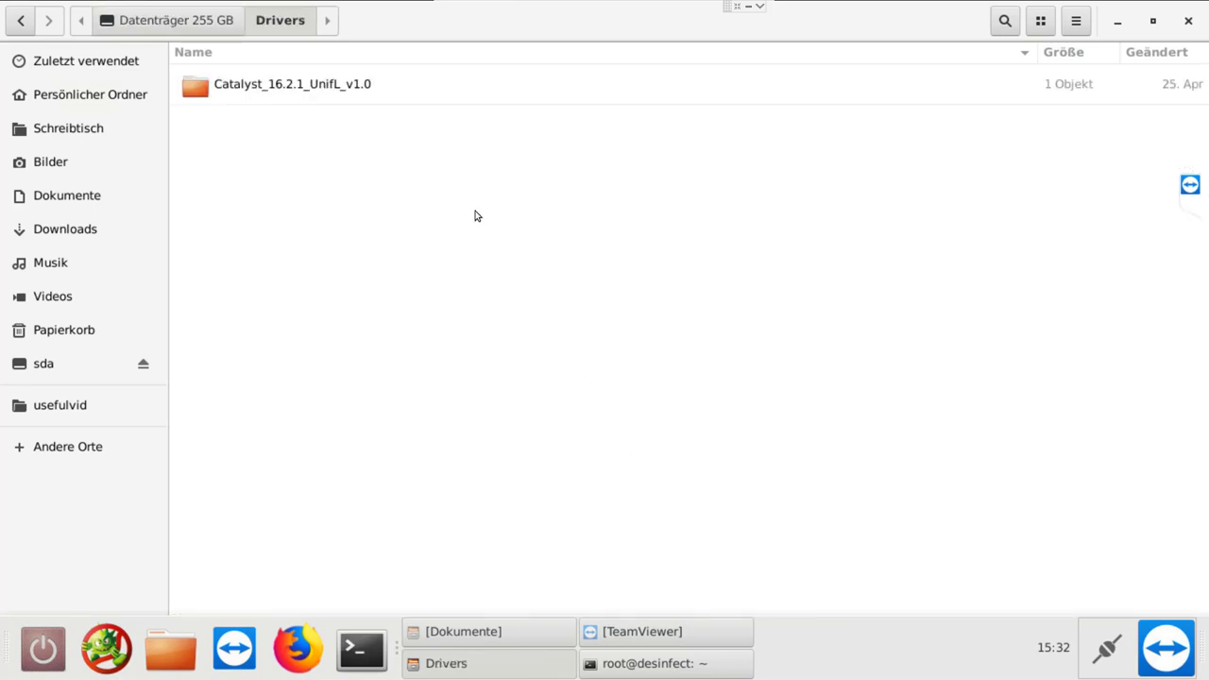
{"action": "left_click", "coordinate": [409, 102]}
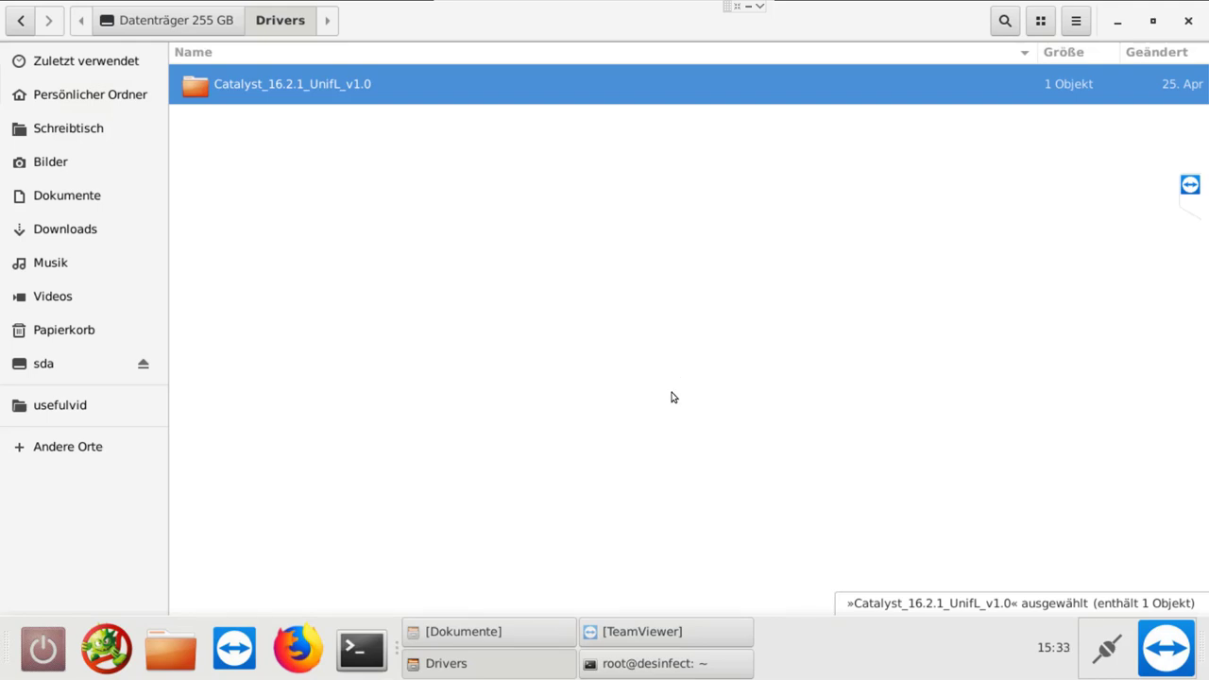
Step: Return to the terminal, examine the ro option in the mount command and minimize the terminal
{"action": "left_click", "coordinate": [688, 663]}
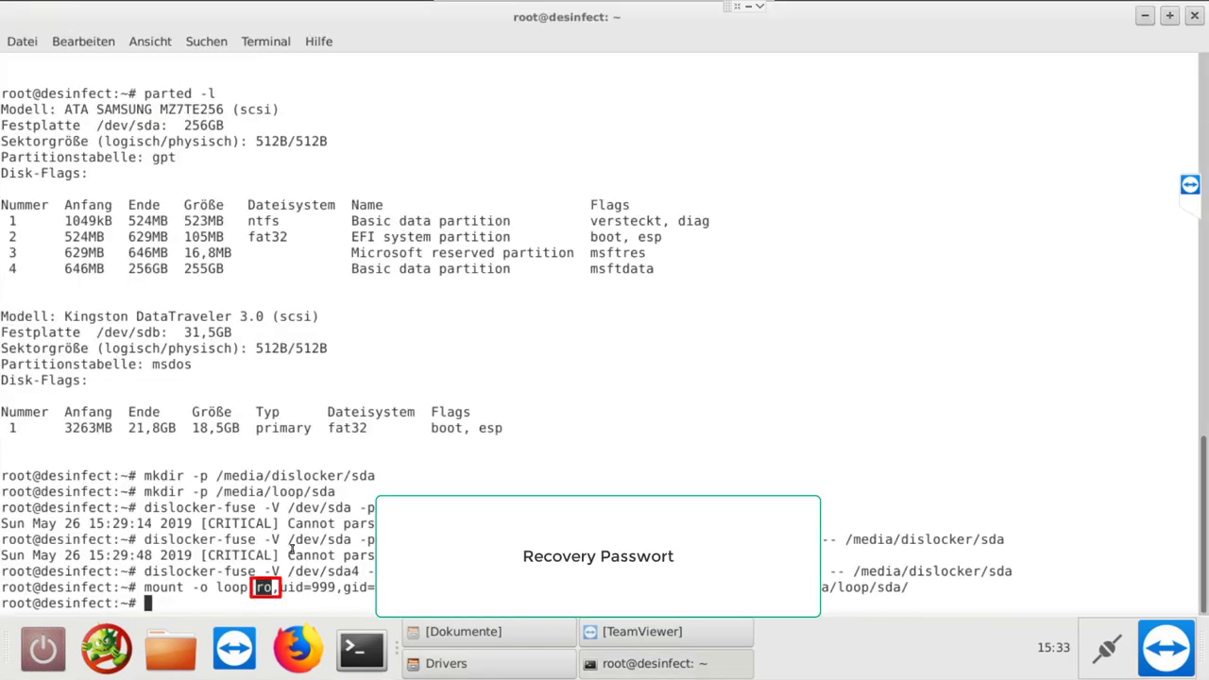
{"action": "left_click_drag", "start_coordinate": [287, 556], "coordinate": [281, 572]}
{"action": "left_click", "coordinate": [274, 578]}
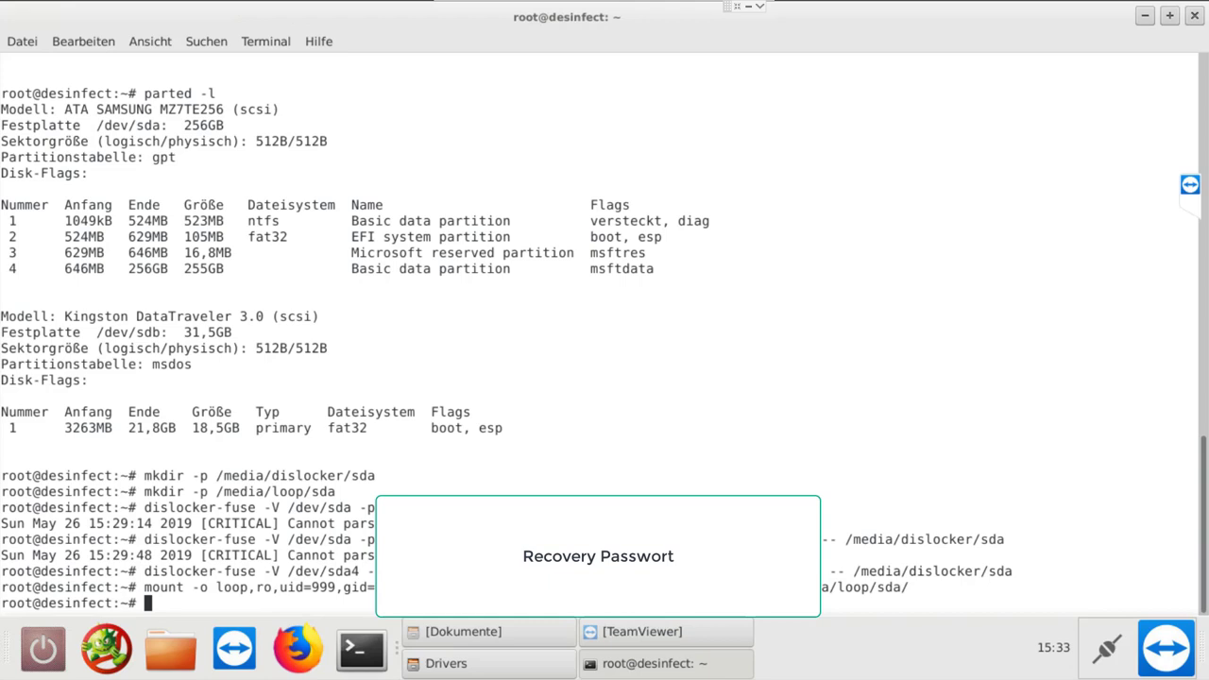
{"action": "left_click", "coordinate": [673, 672]}
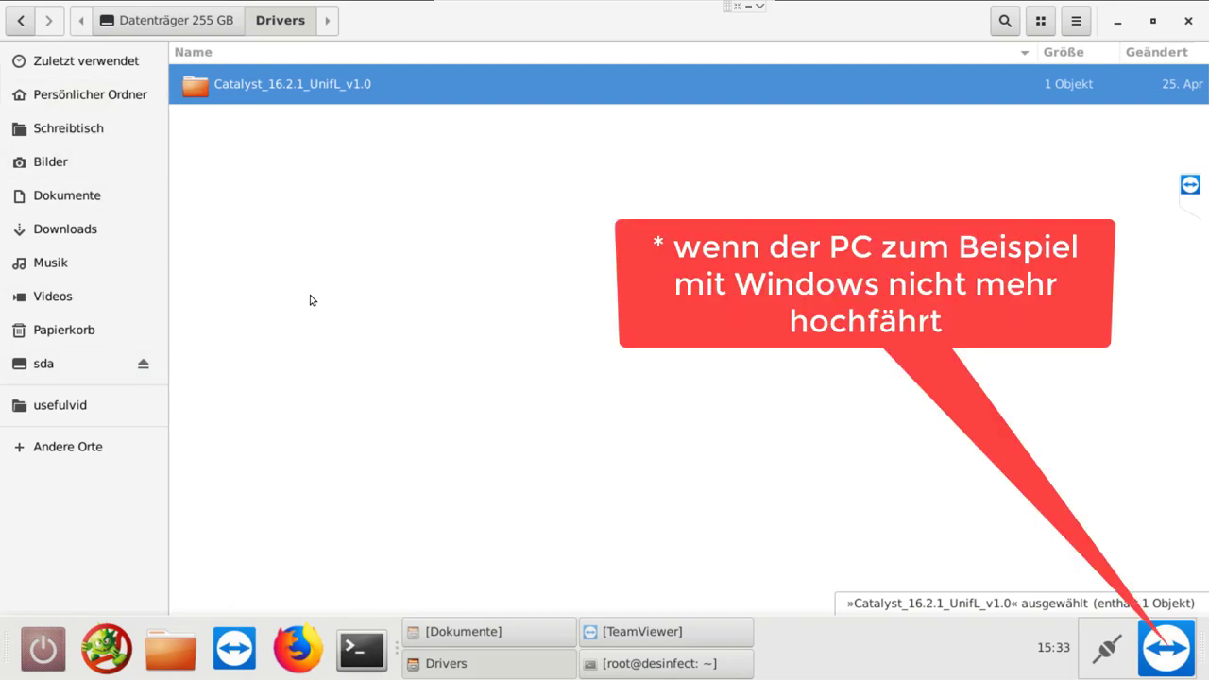
Step: Minimize the file manager, open the Expertentools folder on the desktop and start the virus signature update
{"action": "left_click", "coordinate": [1118, 21]}
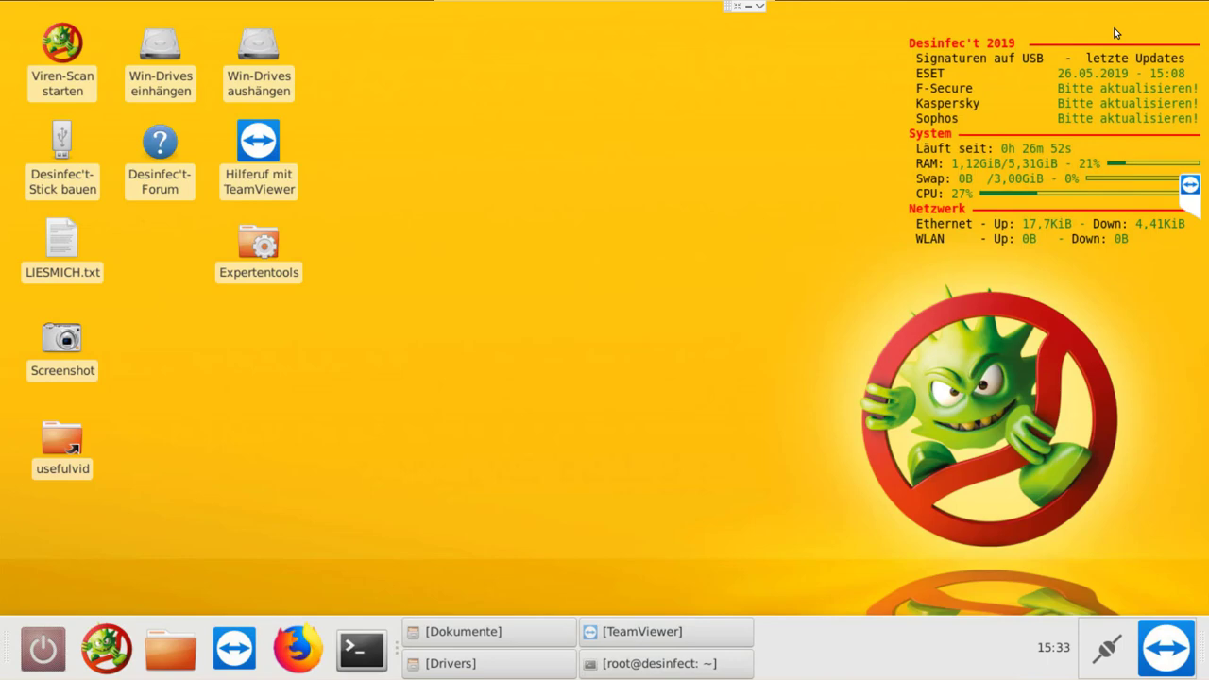
{"action": "double_click", "coordinate": [259, 265]}
{"action": "scroll", "coordinate": [401, 359], "scroll_direction": "down", "scroll_amount": 2}
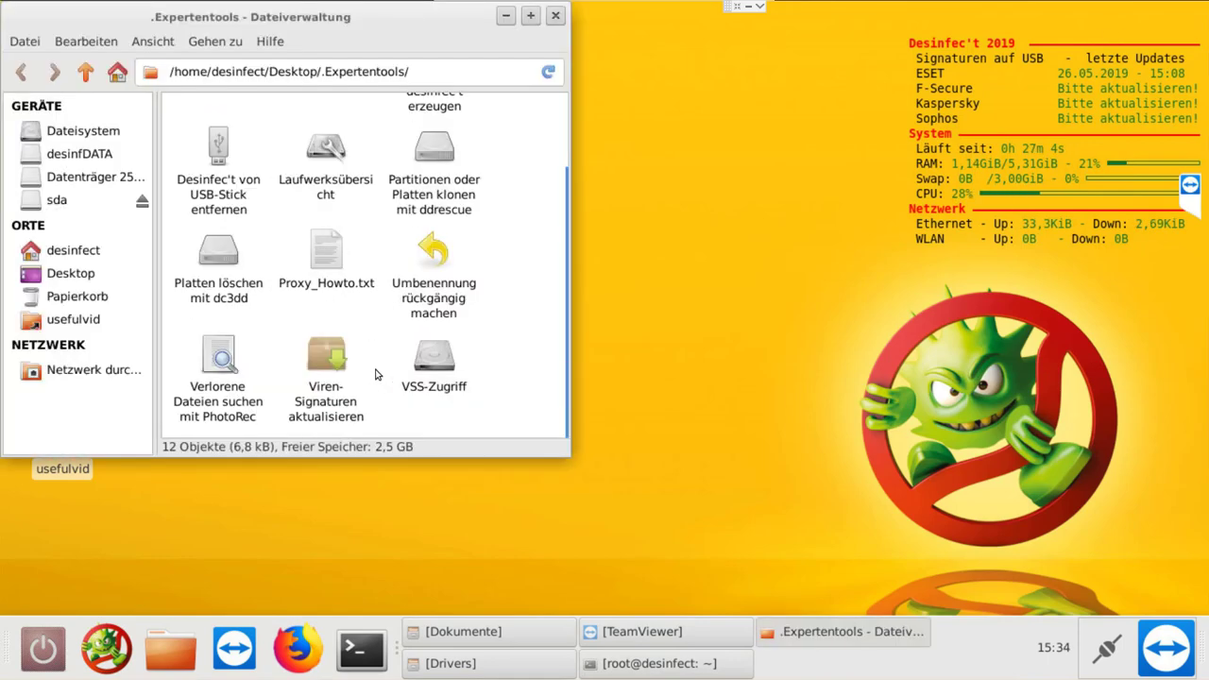
{"action": "left_click", "coordinate": [335, 363]}
{"action": "double_click", "coordinate": [326, 364]}
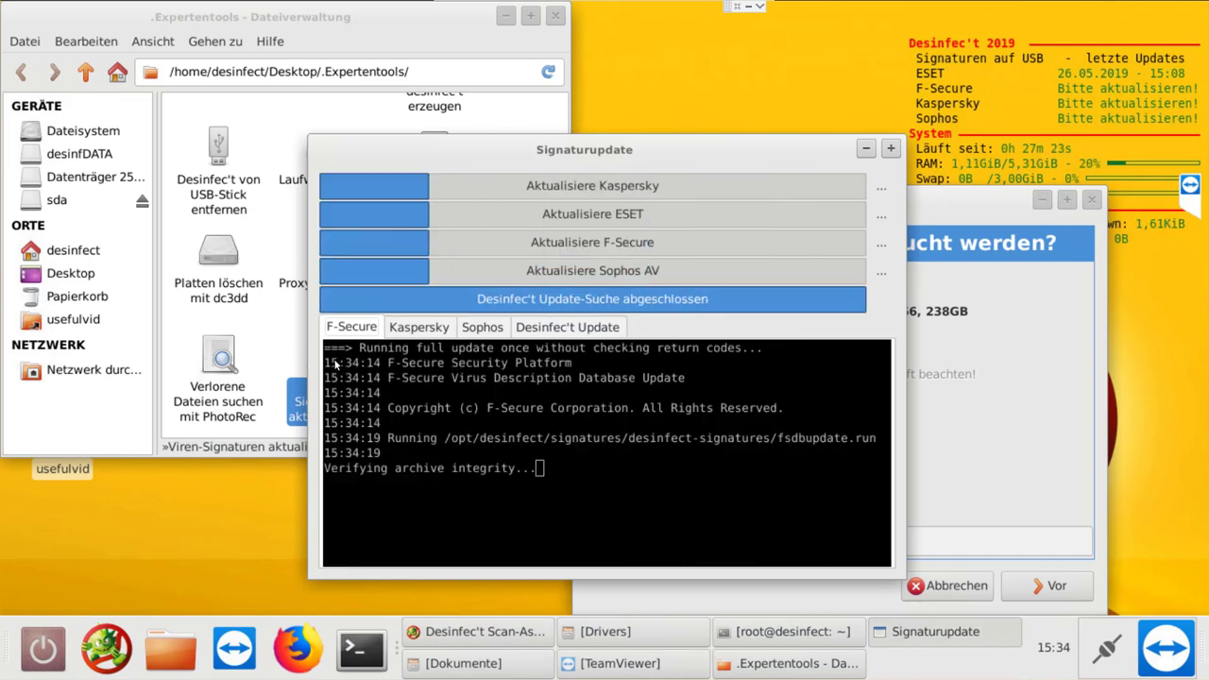
Step: Maximize the signature update to review the scanner logs until it finishes, confirm completion and close the Expertentools folder
{"action": "left_click", "coordinate": [890, 149]}
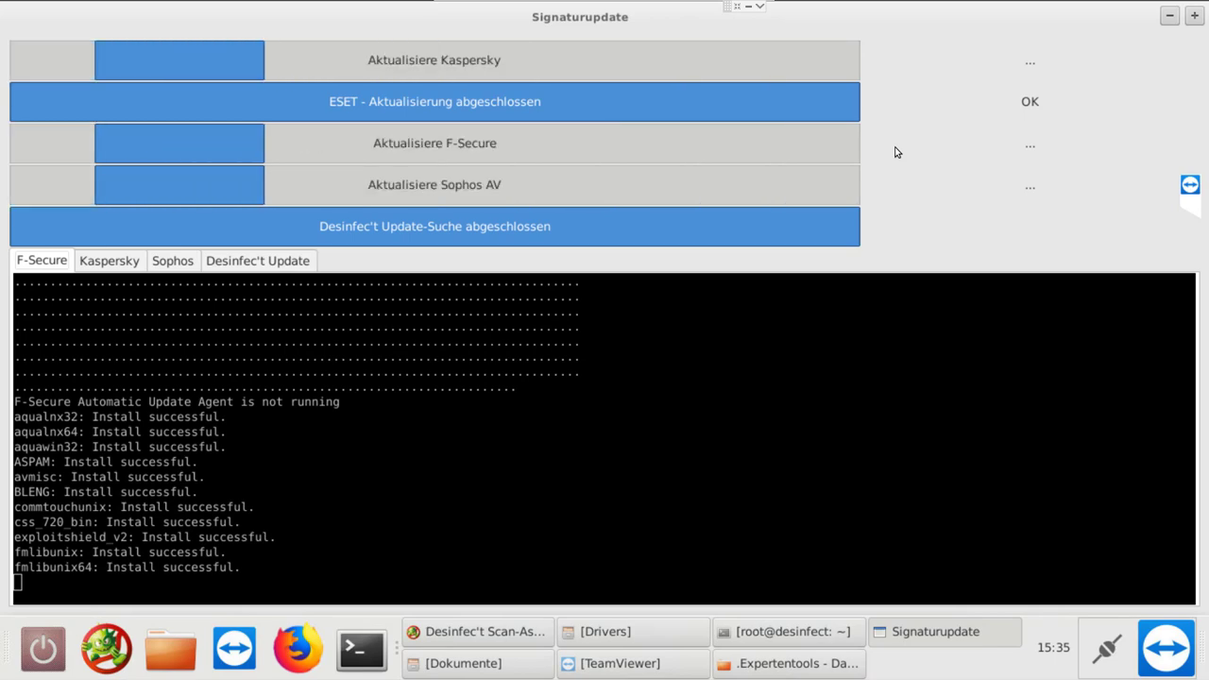
{"action": "left_click", "coordinate": [173, 261]}
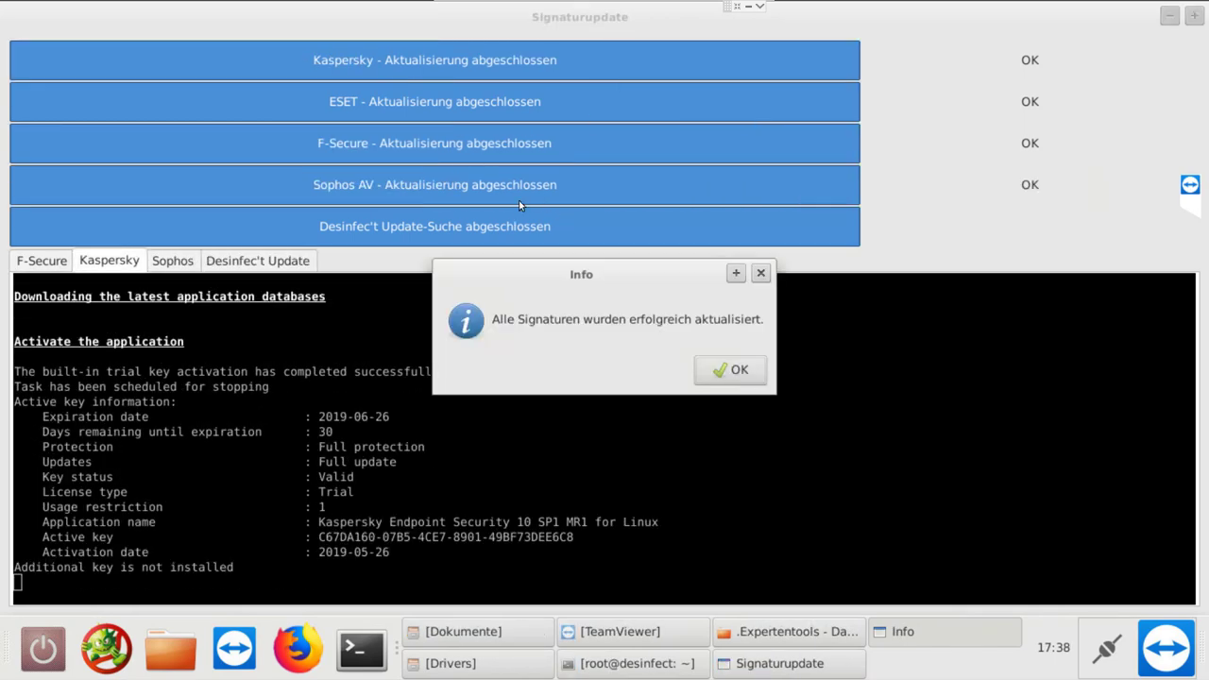
{"action": "left_click", "coordinate": [739, 372]}
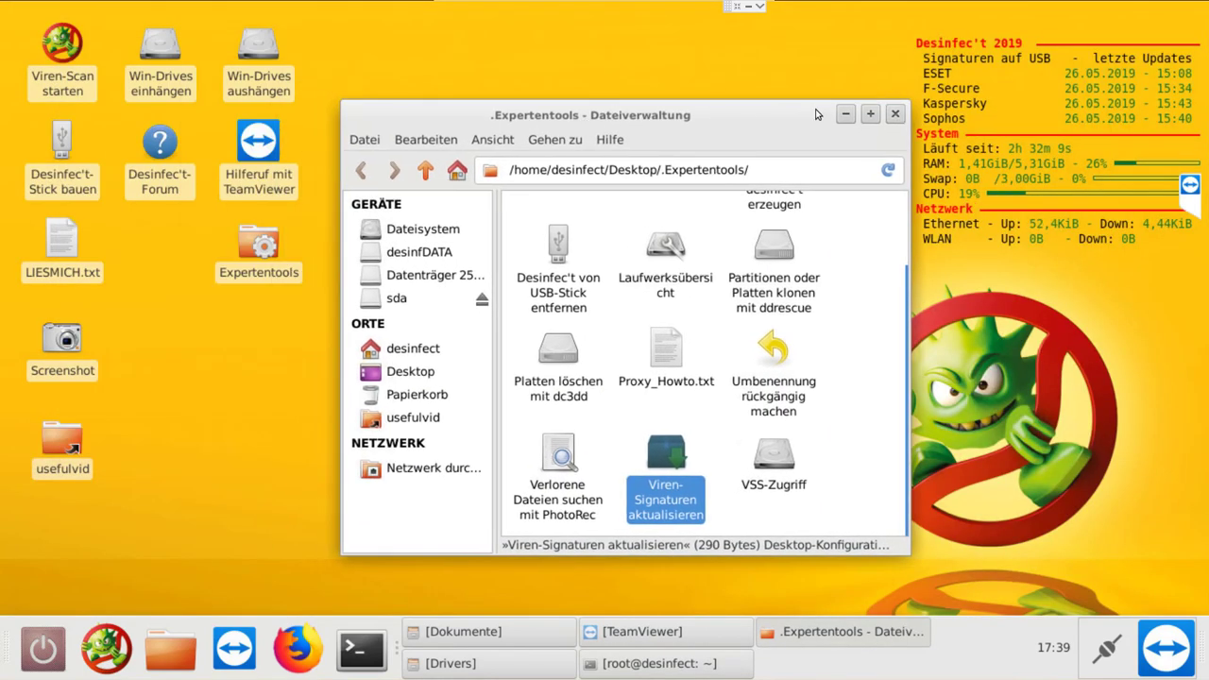
{"action": "key", "text": "alt+F4"}
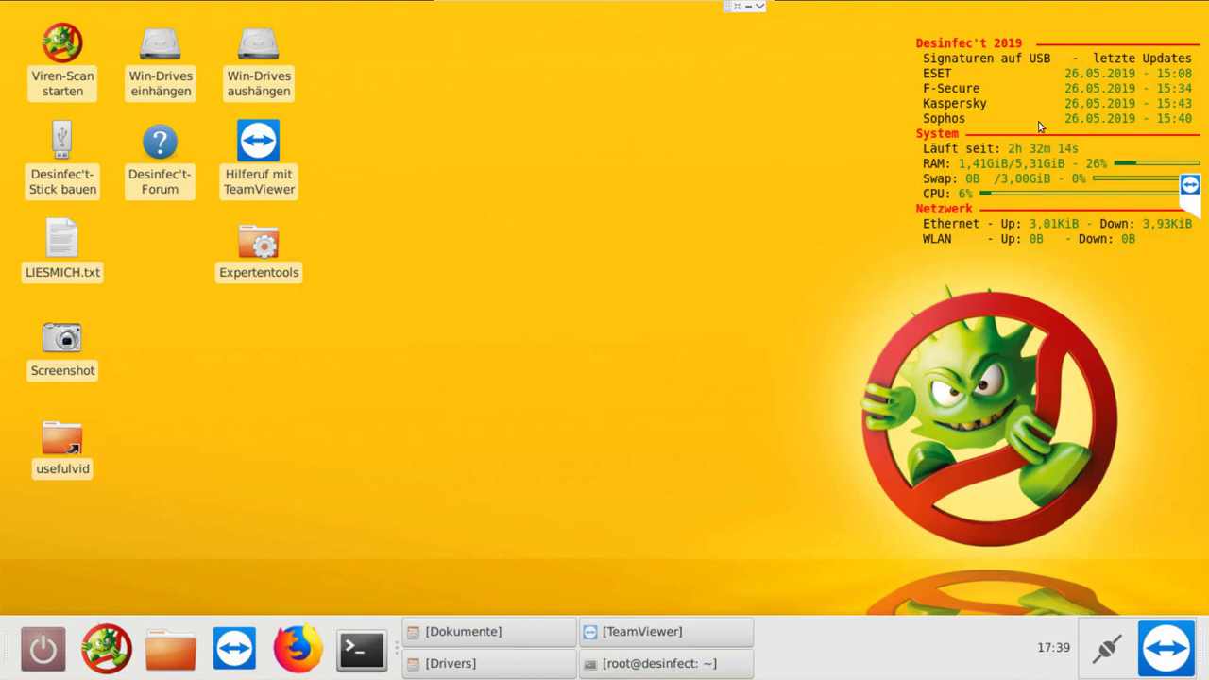
Step: Start the virus scan assistant and choose to scan a folder instead of the Windows drives
{"action": "left_click", "coordinate": [75, 56]}
{"action": "double_click", "coordinate": [75, 55]}
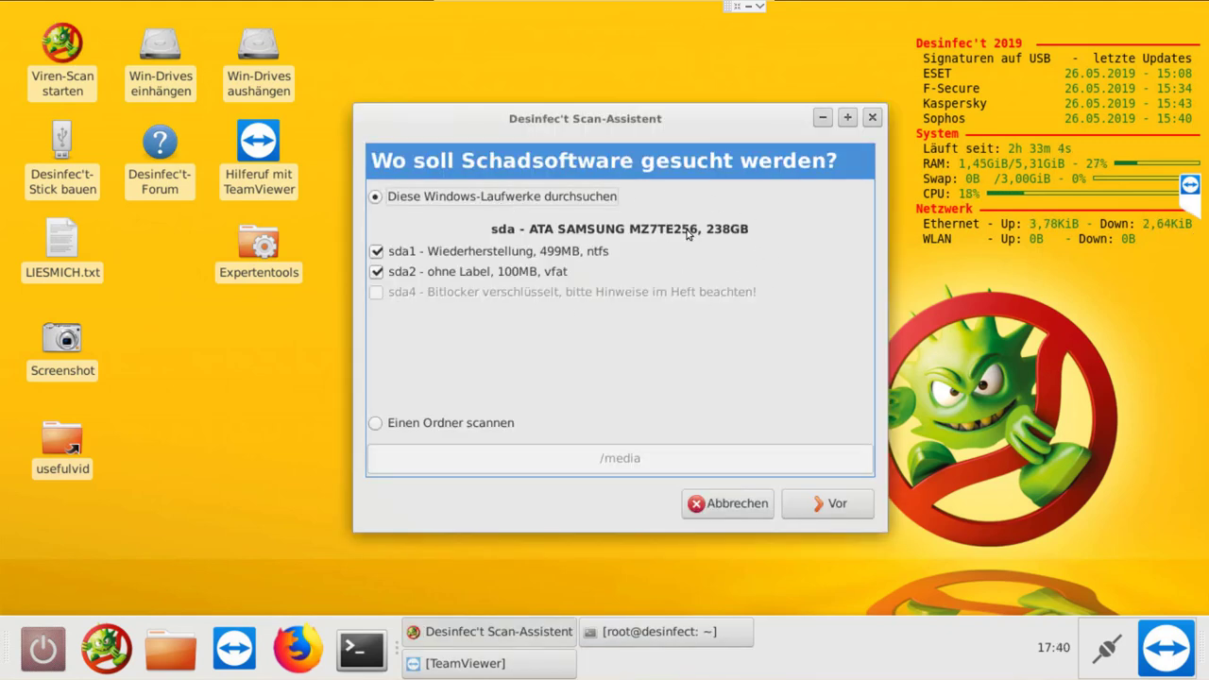
{"action": "left_click", "coordinate": [461, 424]}
{"action": "left_click", "coordinate": [522, 14]}
{"action": "left_click", "coordinate": [425, 425]}
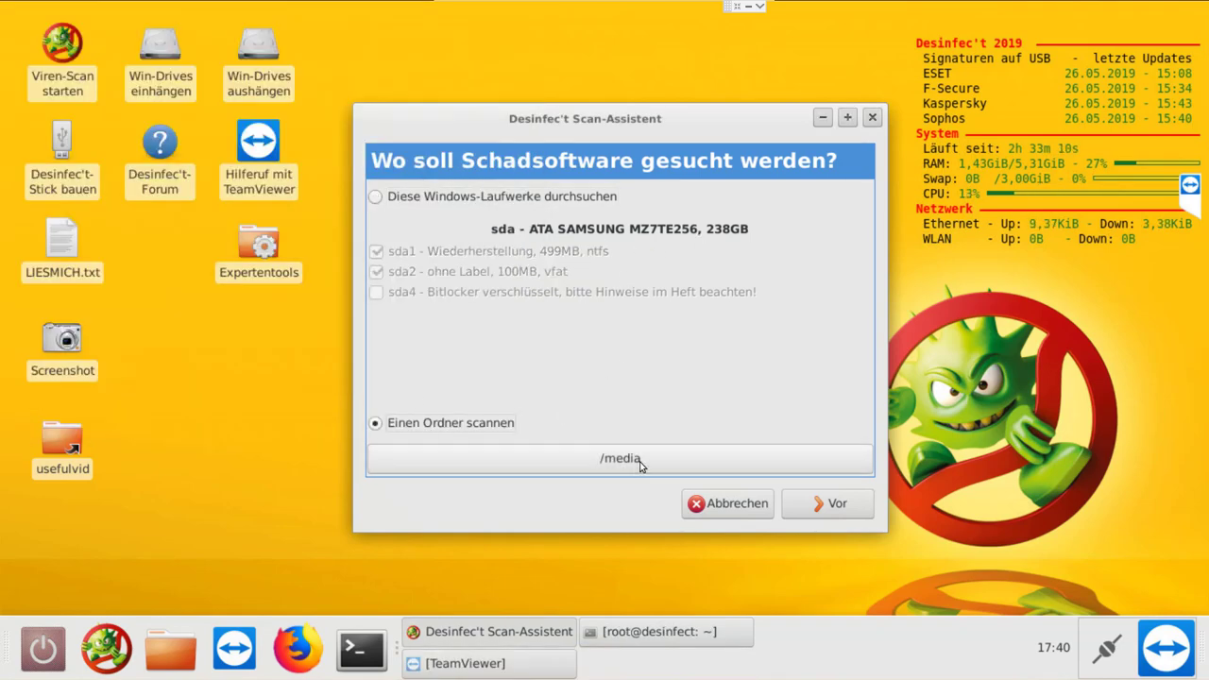
Step: Set the folder to scan to /media/loop/sda/Drivers and continue to the scanner selection
{"action": "left_click", "coordinate": [631, 463]}
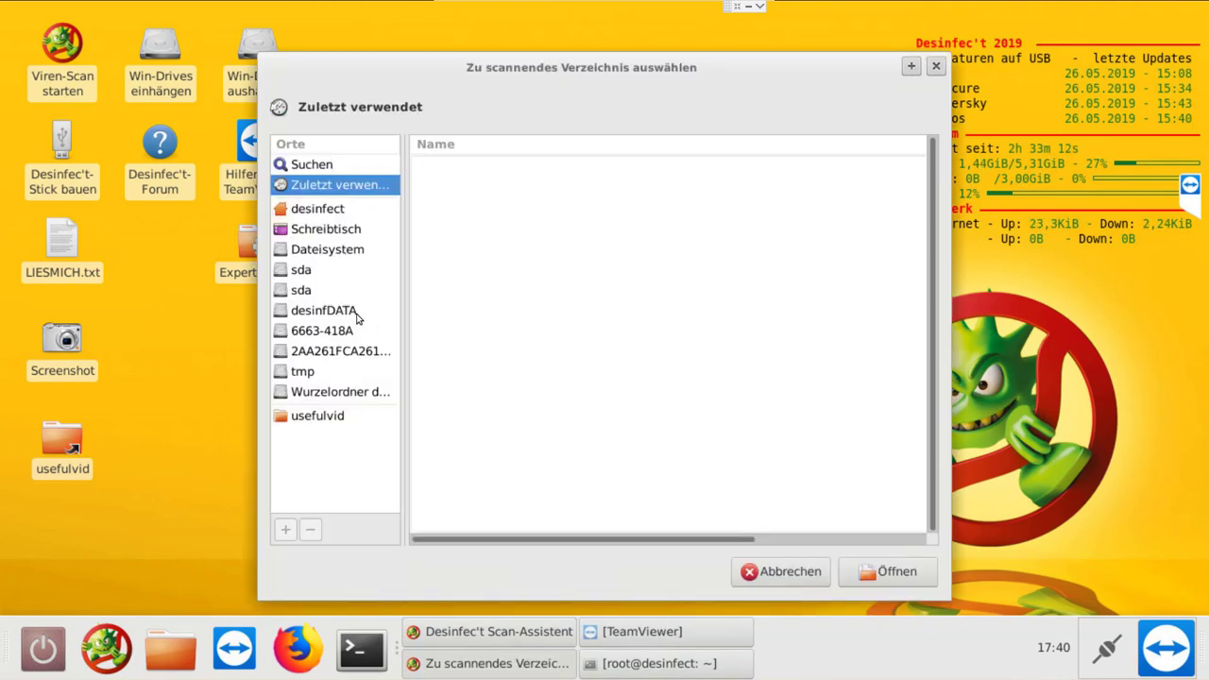
{"action": "left_click", "coordinate": [325, 270]}
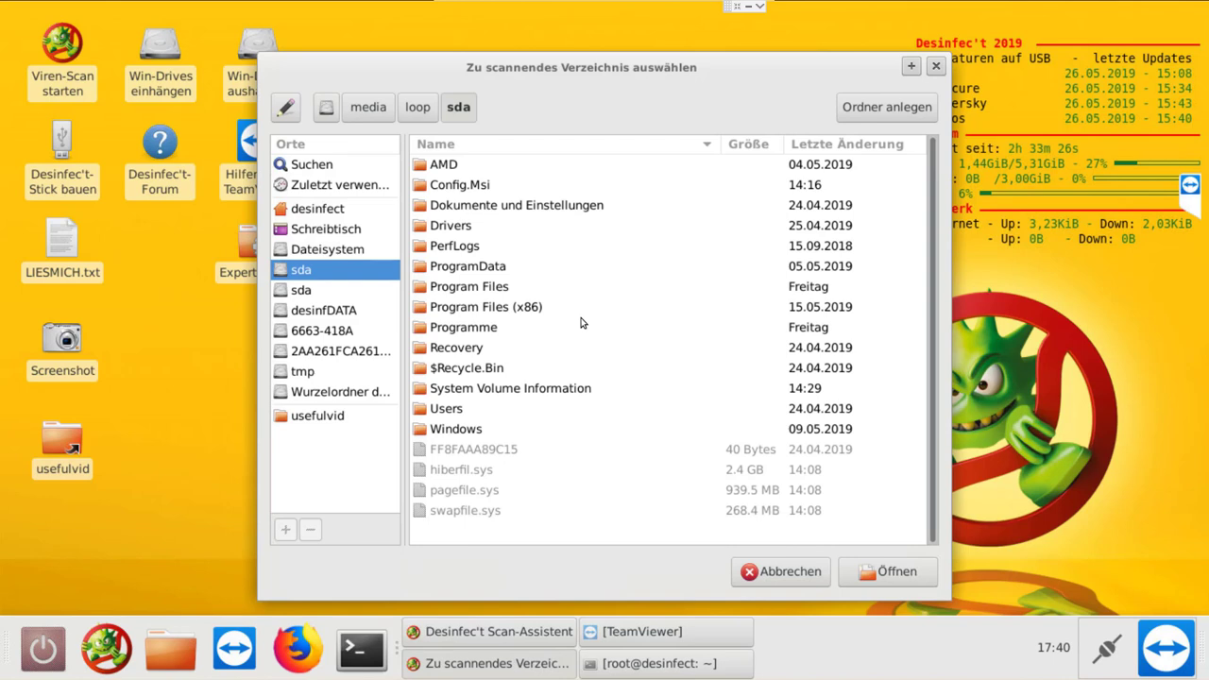
{"action": "double_click", "coordinate": [518, 307]}
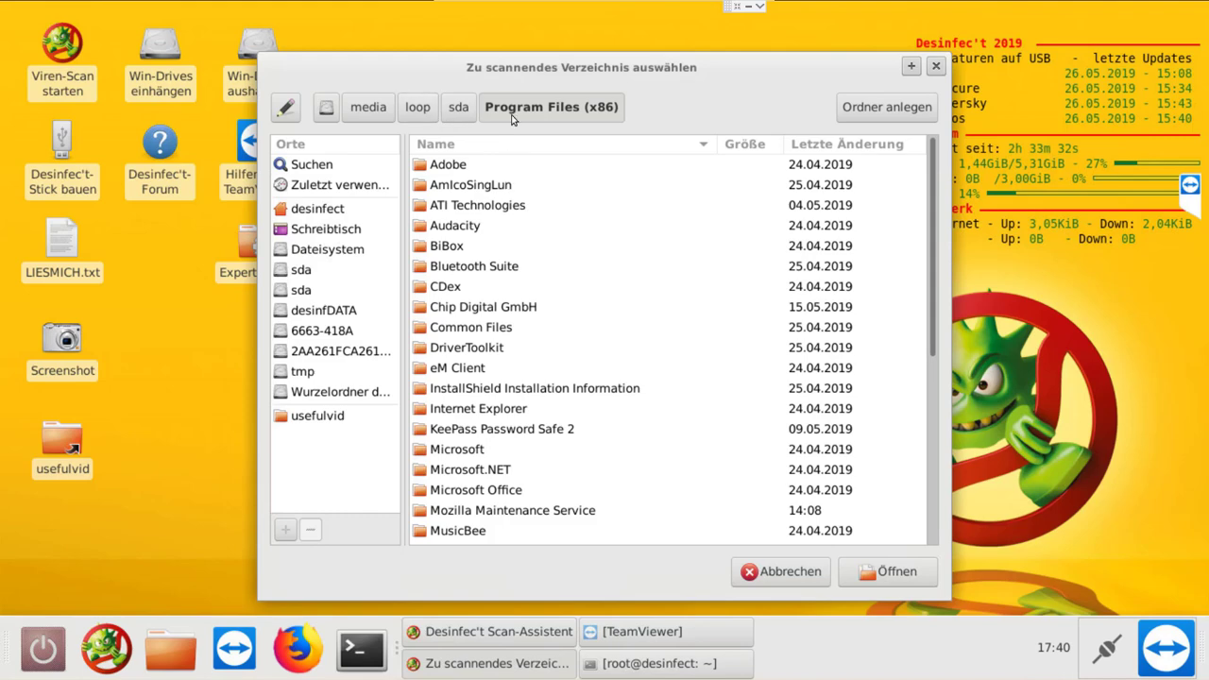
{"action": "left_click", "coordinate": [461, 113]}
{"action": "double_click", "coordinate": [448, 226]}
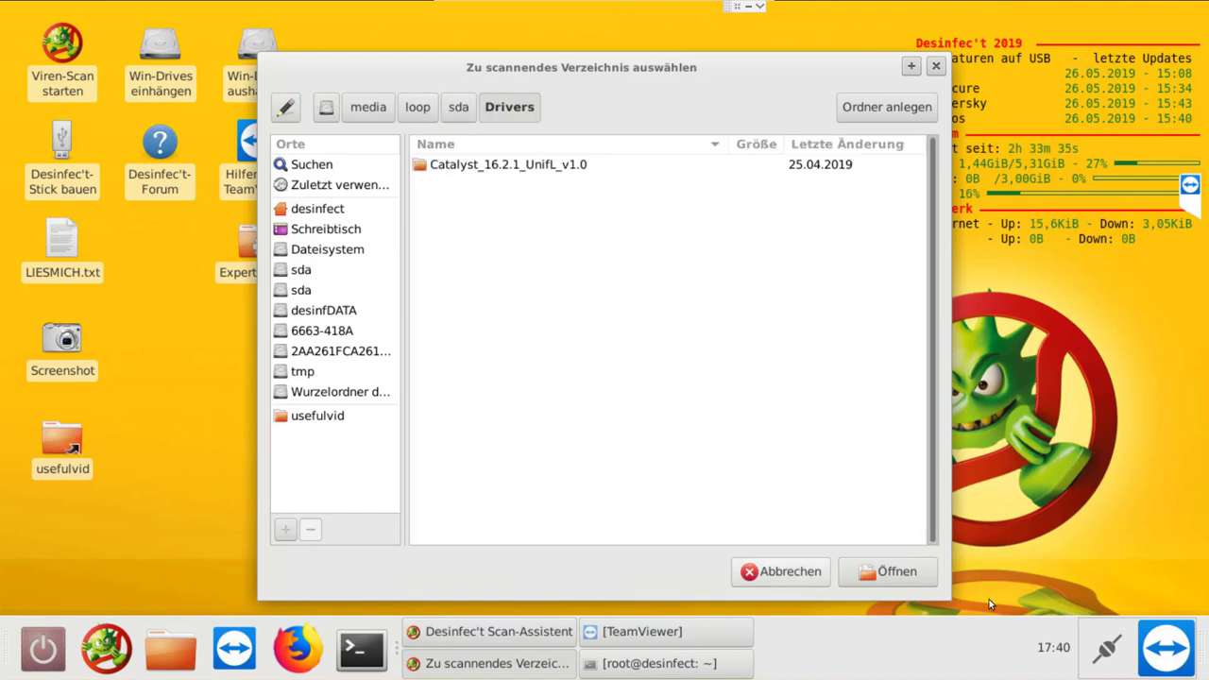
{"action": "left_click", "coordinate": [888, 571]}
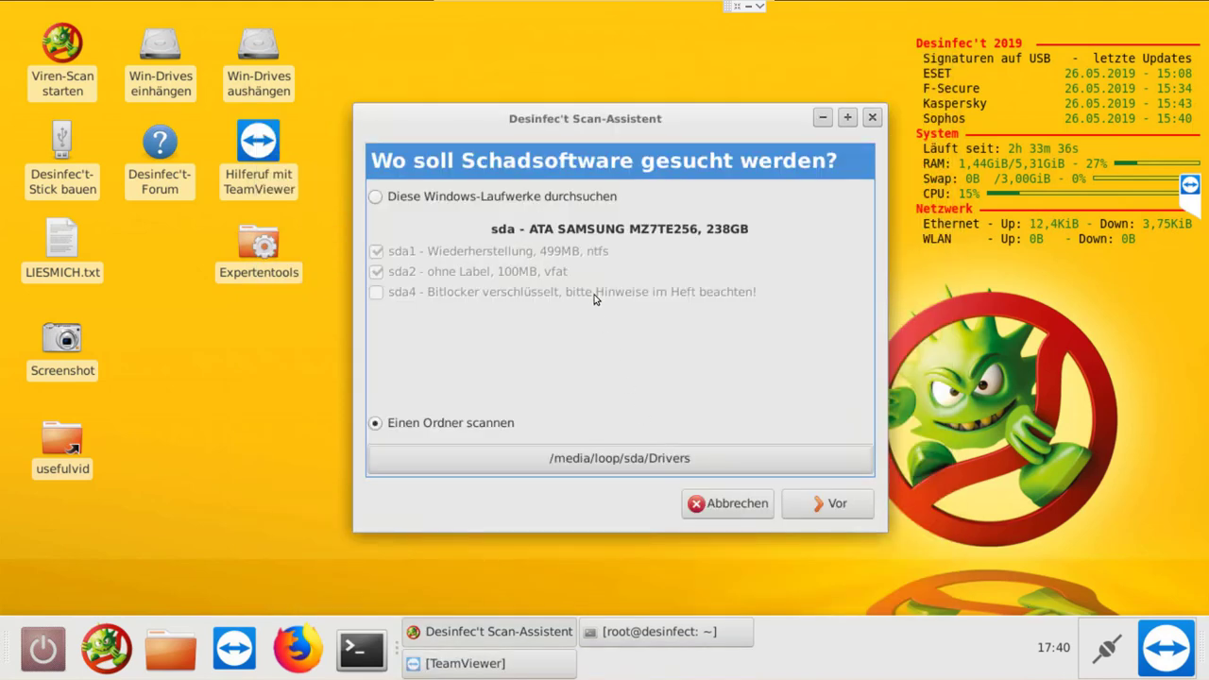
{"action": "left_click", "coordinate": [822, 503]}
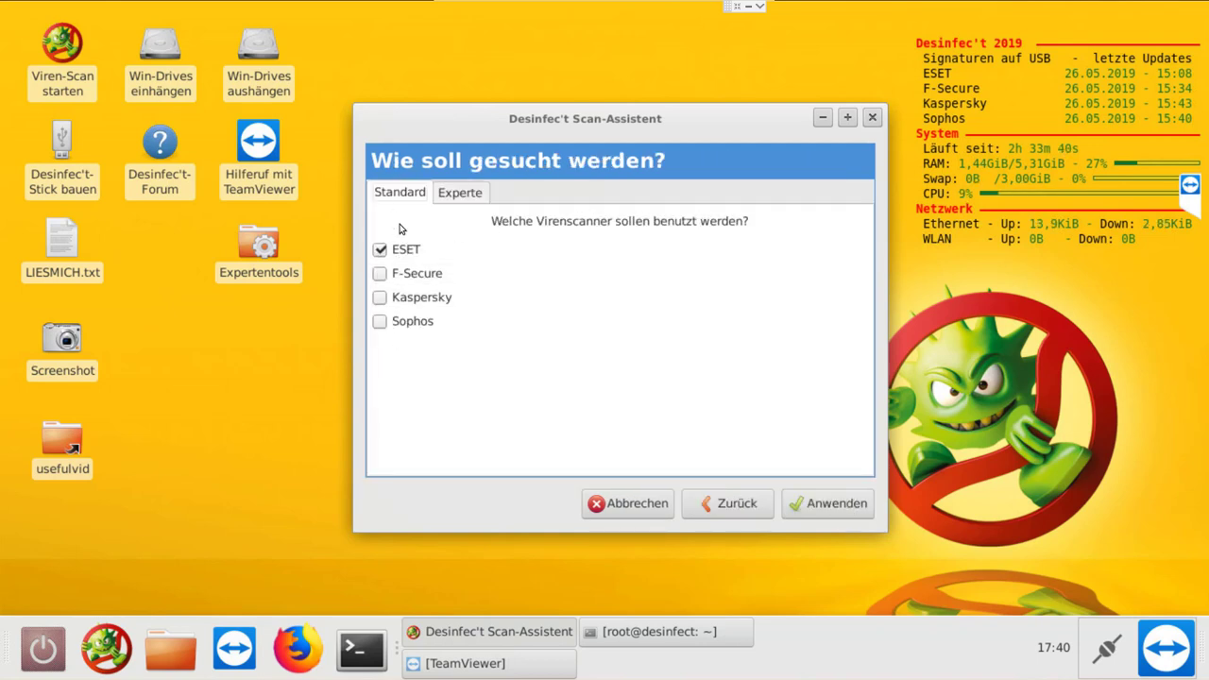
Step: Select only Kaspersky as the virus scanner, check the expert options, start the scan and view the games page while it runs
{"action": "left_click", "coordinate": [380, 250]}
{"action": "left_click", "coordinate": [380, 297]}
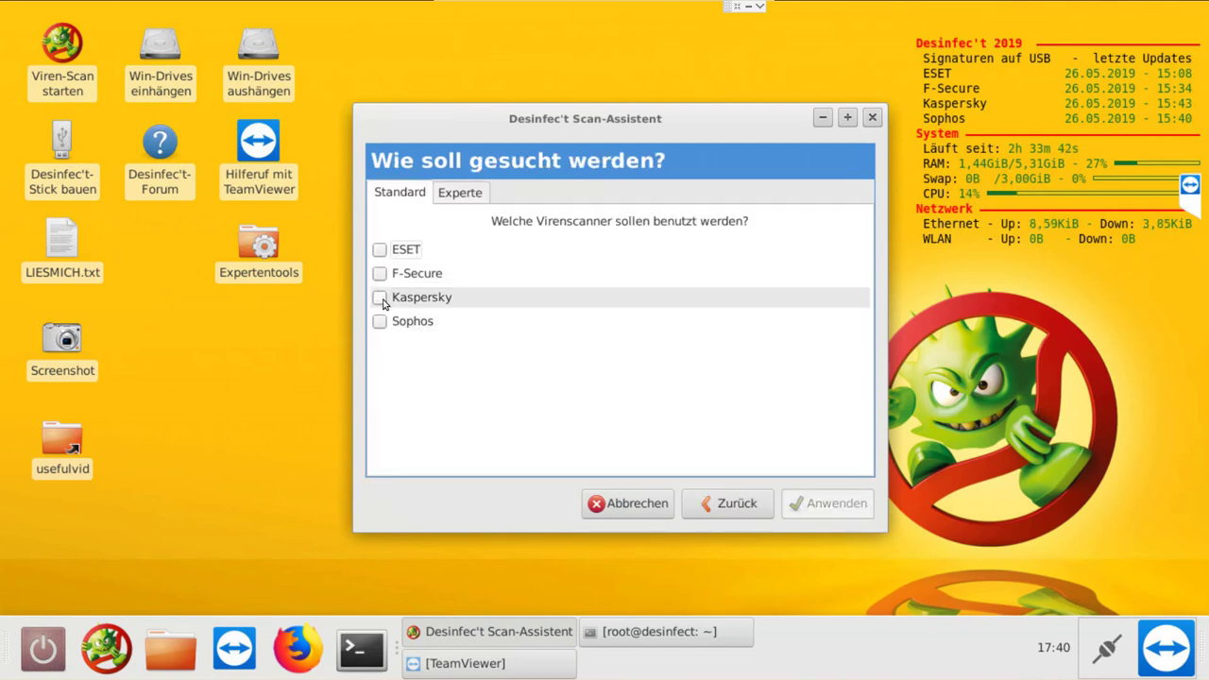
{"action": "left_click", "coordinate": [459, 193]}
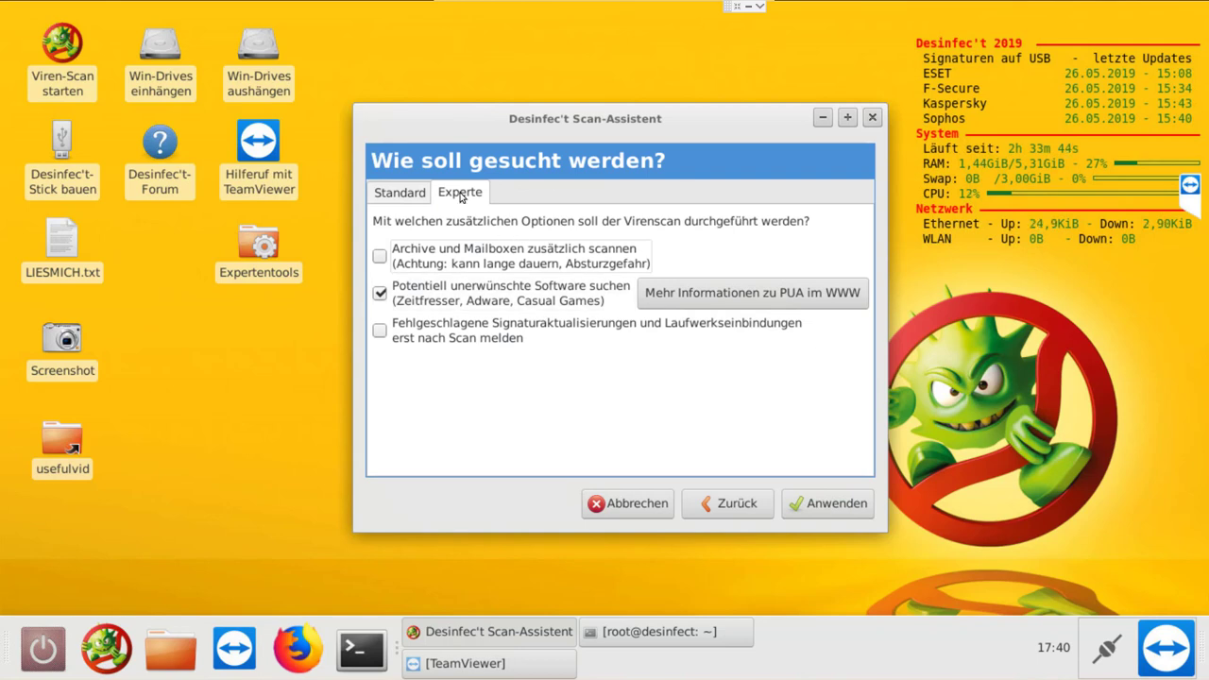
{"action": "left_click", "coordinate": [384, 194]}
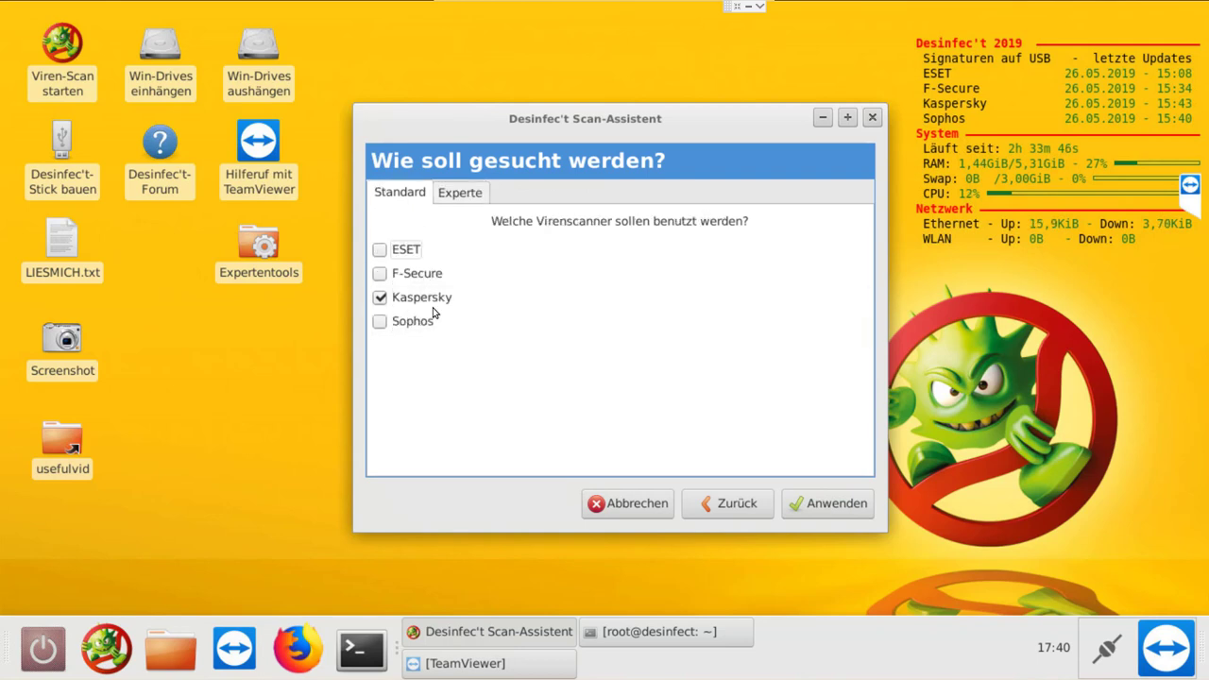
{"action": "left_click", "coordinate": [830, 512]}
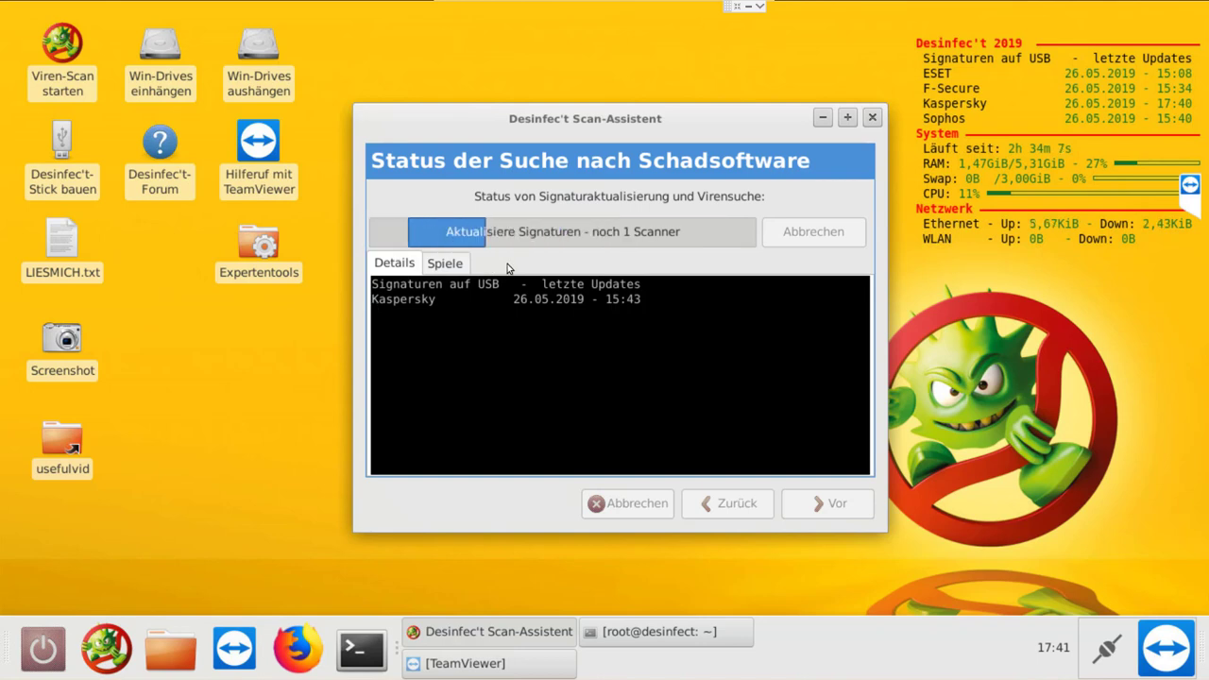
{"action": "left_click", "coordinate": [459, 270]}
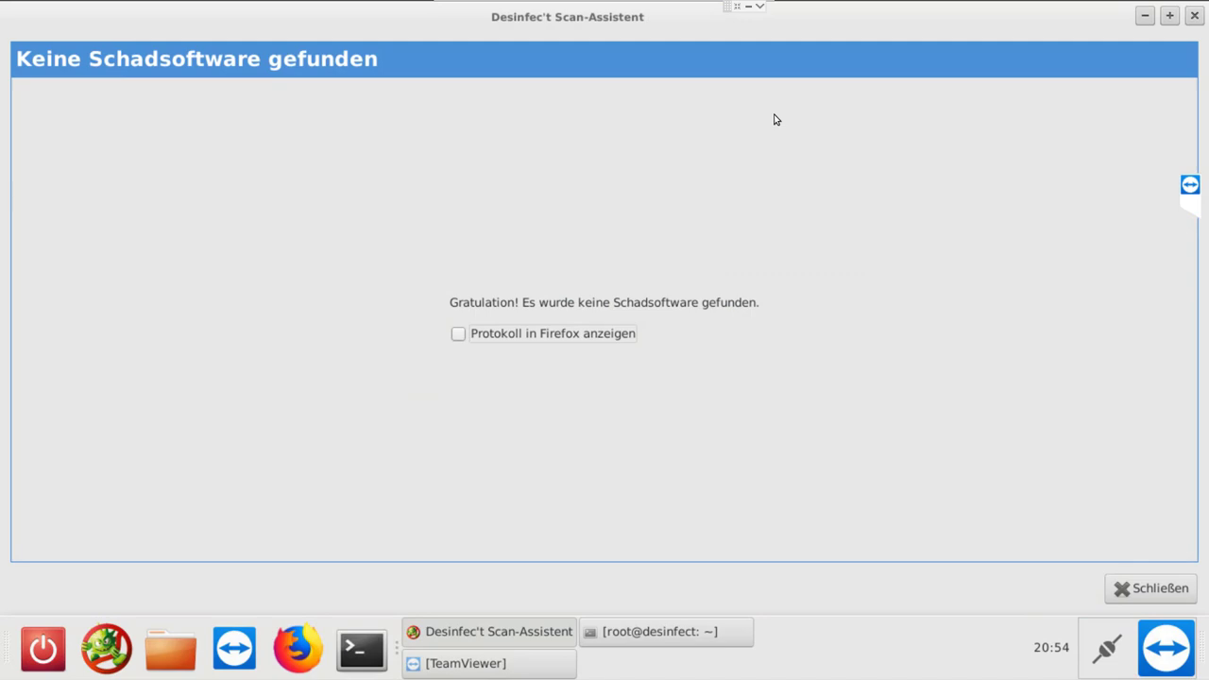
Step: Select the option to show the scan log in Firefox and close the scan assistant
{"action": "left_click", "coordinate": [459, 334]}
{"action": "left_click", "coordinate": [1129, 595]}
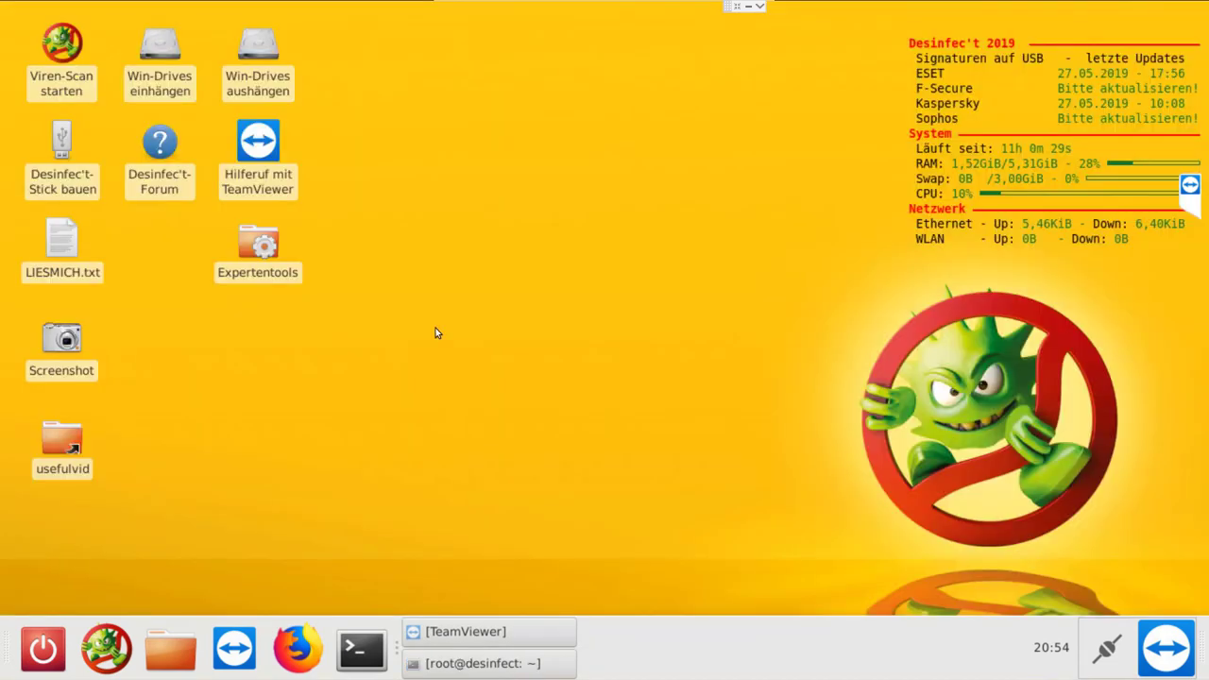